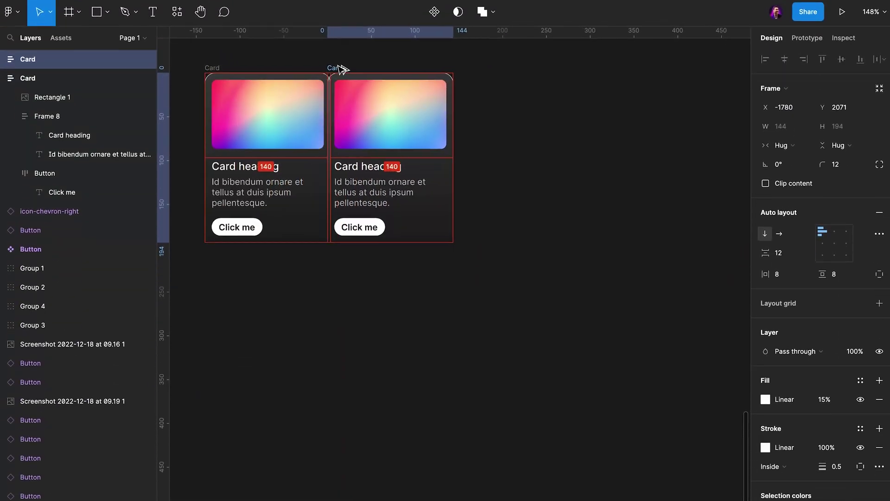
Step: Duplicate the card, then delete the second card's body text and the third card's Click me button
key(ctrl+d)
key(ctrl+d)
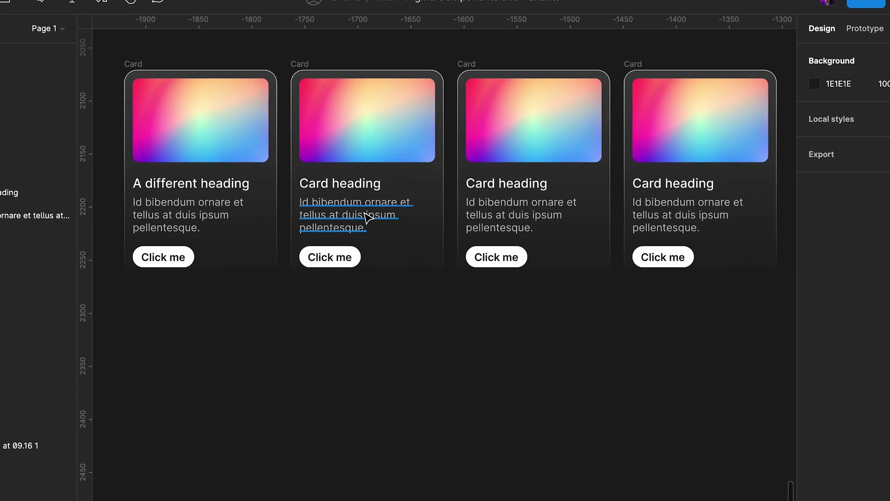
key(Delete)
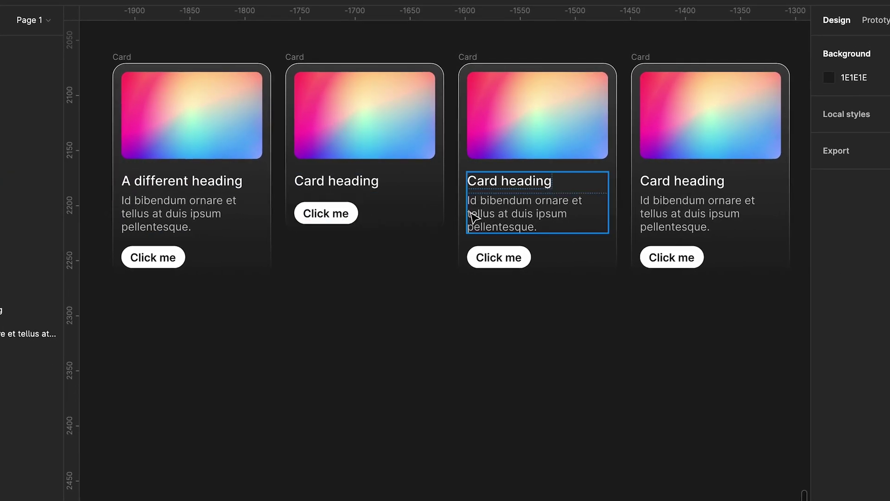
double_click(514, 253)
key(Escape)
key(Delete)
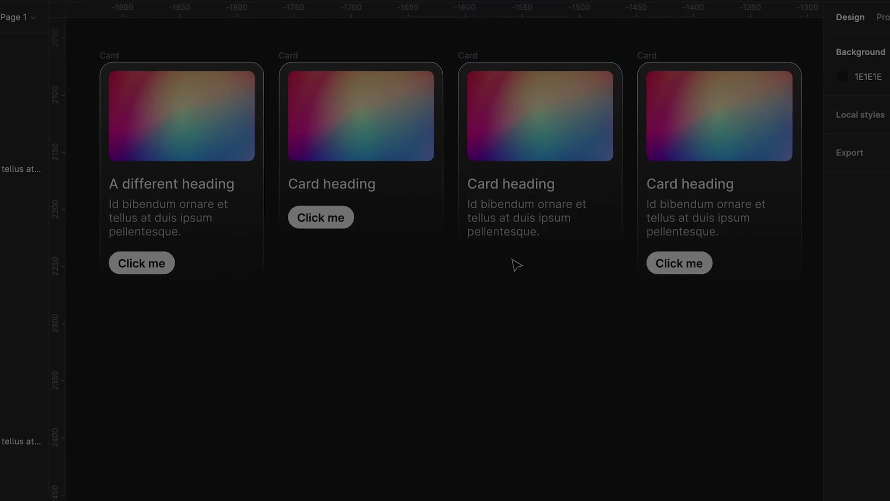
Step: Retitle the fourth card's heading with new text beginning 'A differen'
double_click(691, 186)
key(Return)
text(A differen)
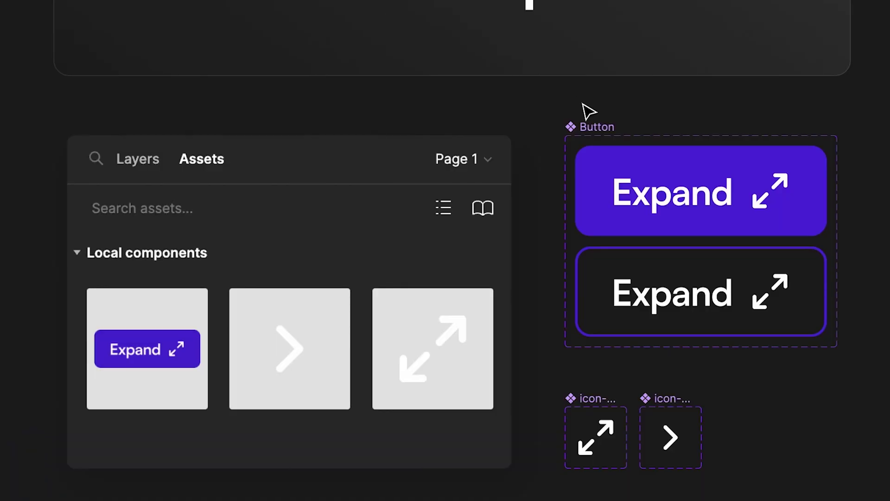
click(614, 165)
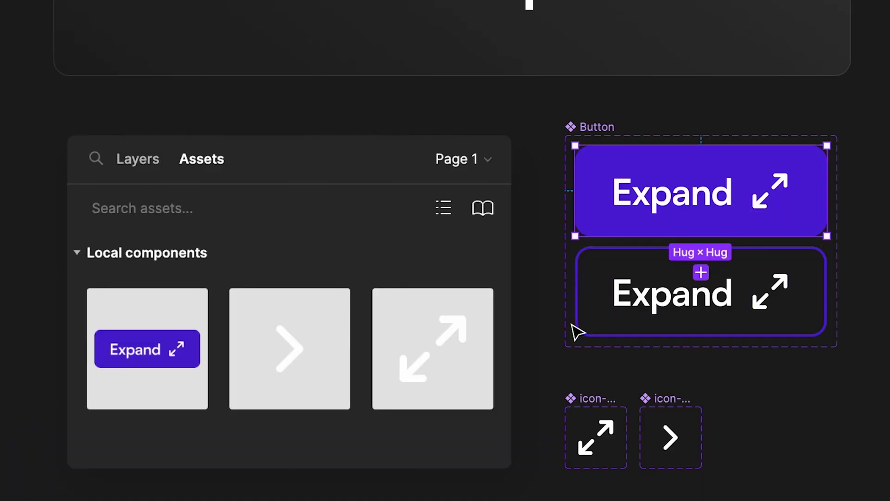
click(581, 400)
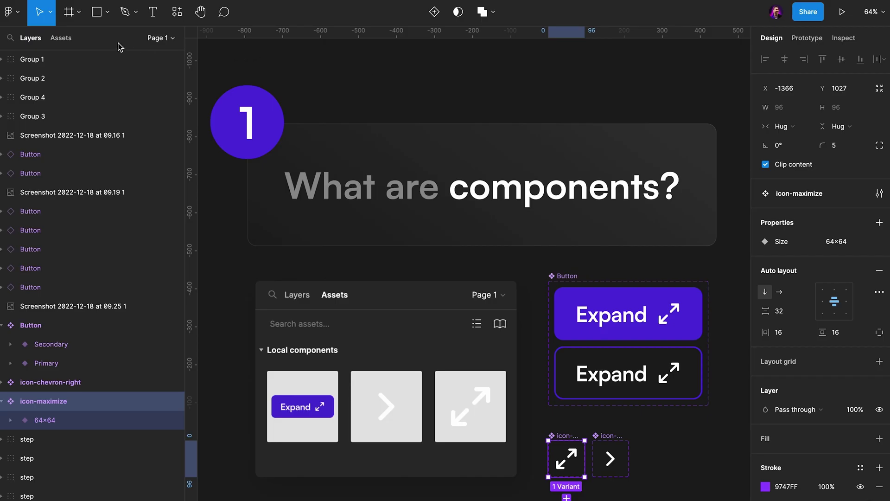
Step: Show the Assets library with Button and the two icon components, and focus the search assets field
click(70, 39)
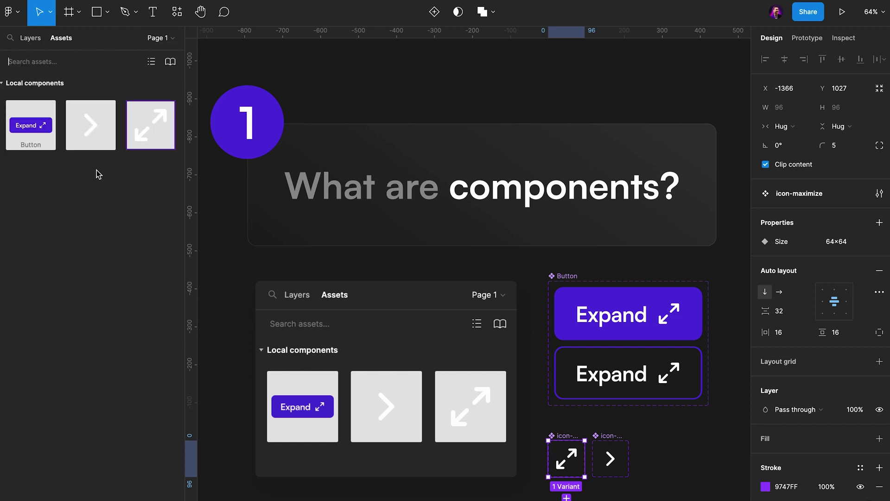
click(37, 62)
Step: Drag a Button instance below the assets mockup, deselect it, and scroll right to the variants slide
drag(38, 132, 355, 397)
scroll(351, 397, down, 1)
scroll(354, 396, up, 2)
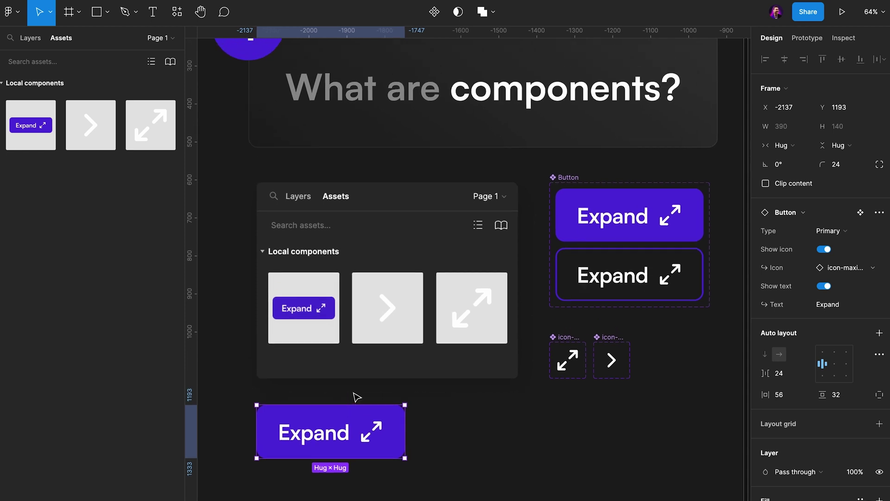
scroll(354, 396, down, 1)
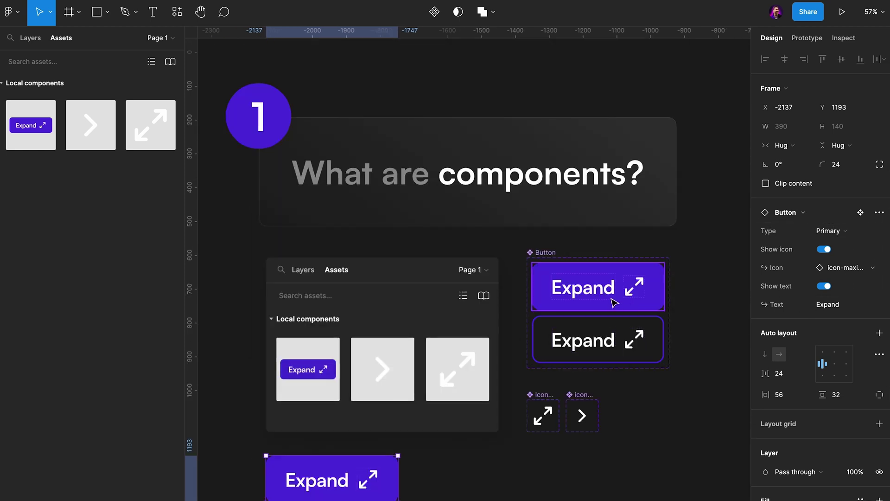
scroll(480, 359, down, 1)
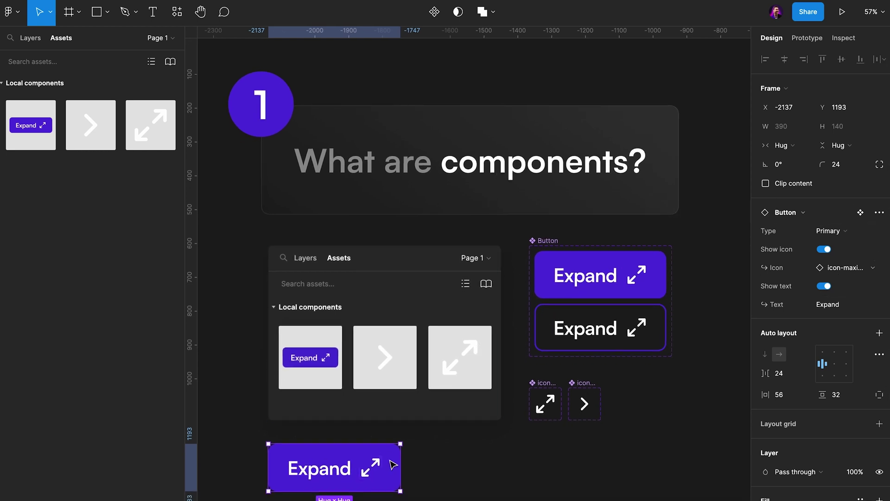
key(Escape)
scroll(408, 469, right, 15)
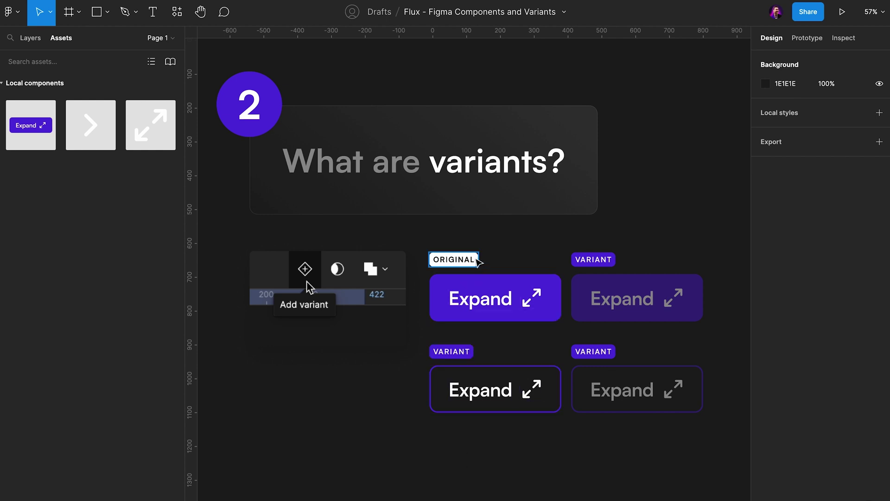
Step: Switch the left panel to Layers and inspect the original Expand button's properties
click(33, 39)
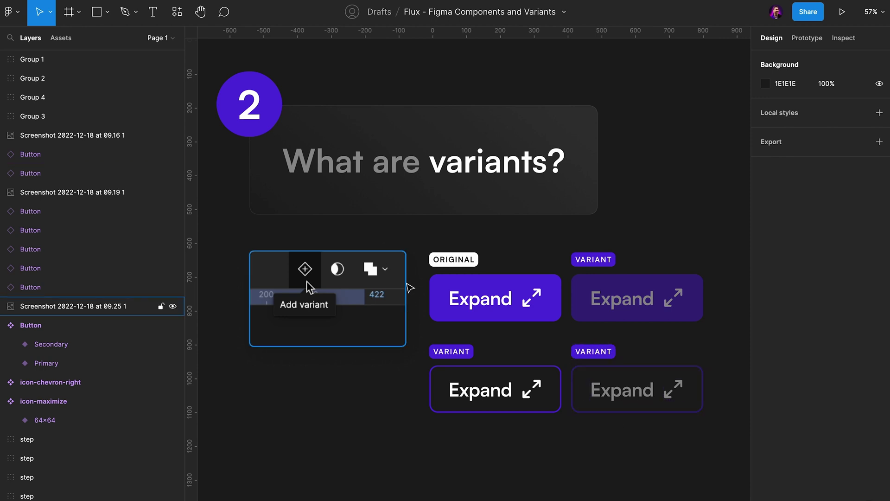
click(464, 280)
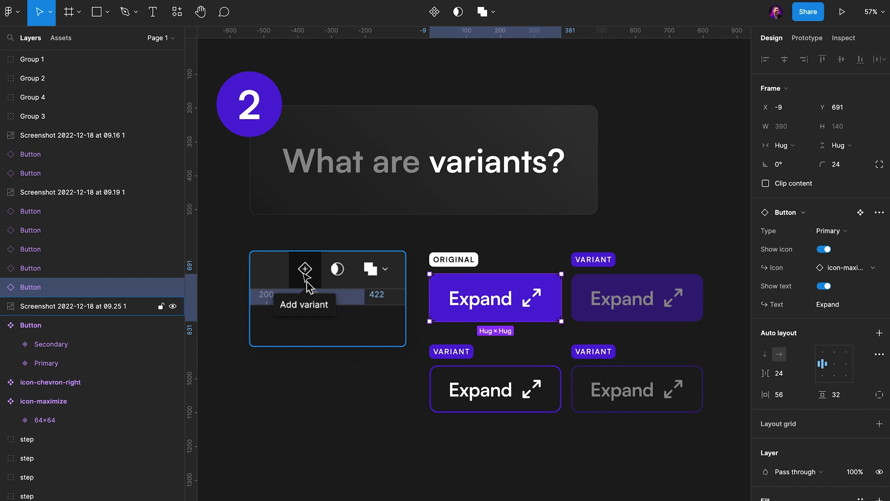
click(339, 242)
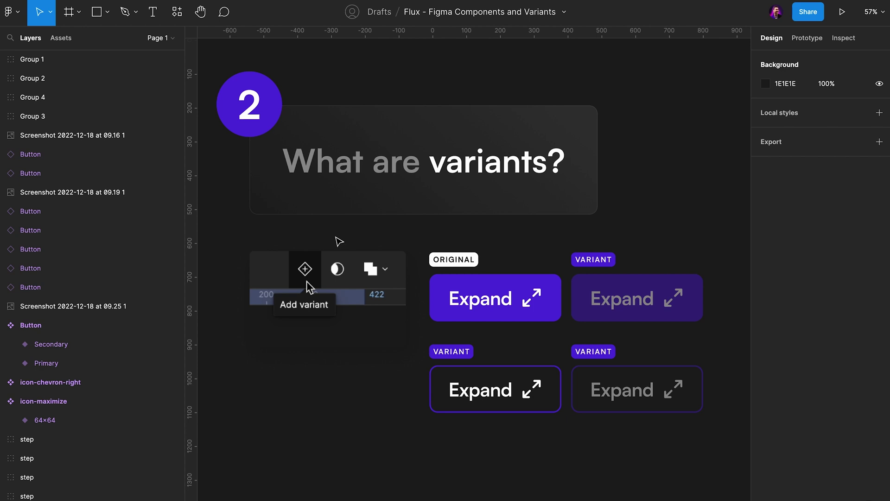
Step: Bring the component properties slide into view and select the outlined Expand button
scroll(527, 235, right, 10)
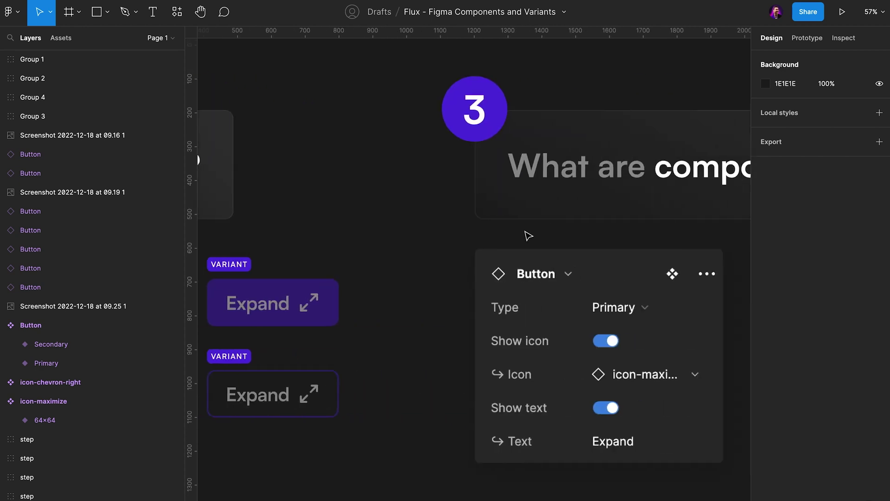
scroll(527, 235, down, 2)
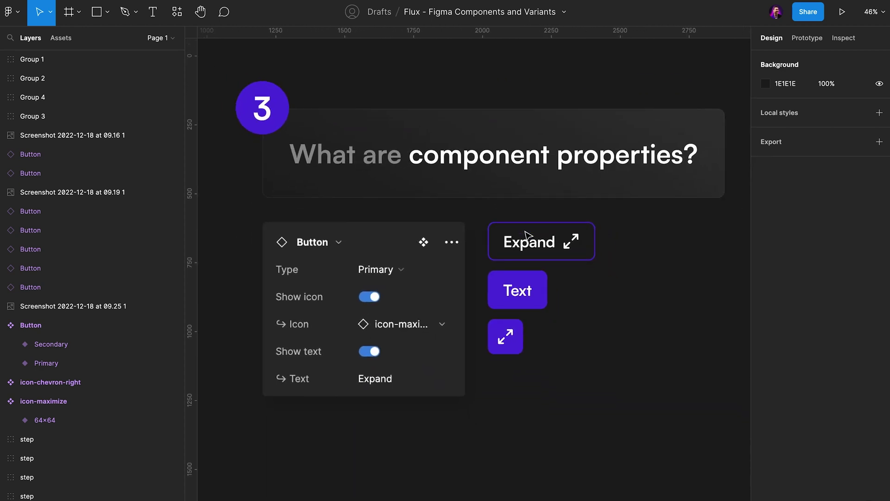
scroll(528, 235, up, 1)
click(528, 235)
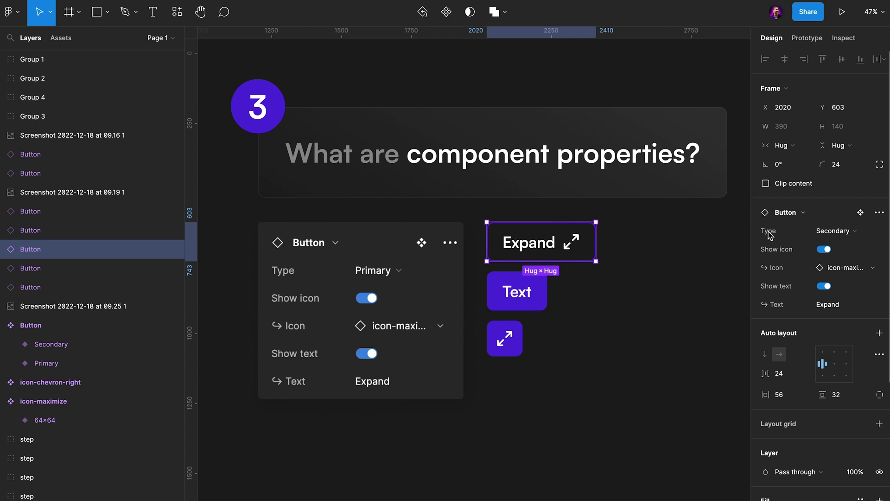
Step: Try Type Primary then back to Secondary, and toggle Show icon off and on again
click(835, 231)
click(837, 217)
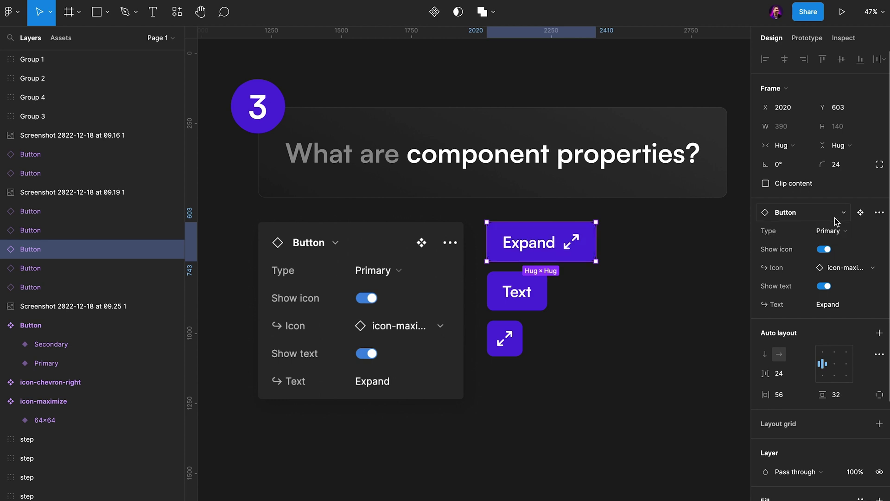
click(837, 230)
click(836, 245)
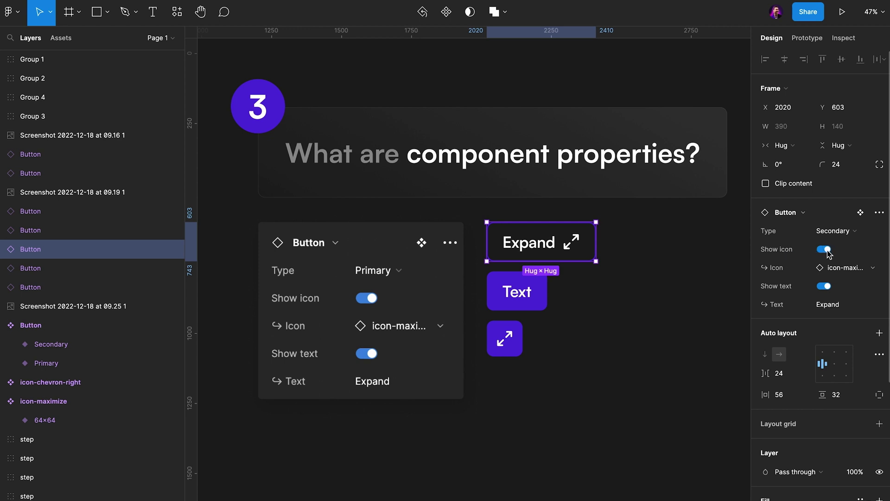
click(824, 250)
click(824, 249)
click(824, 249)
click(824, 249)
Step: Swap the icon to icon-chevron-right, then back to icon-maximize
click(845, 268)
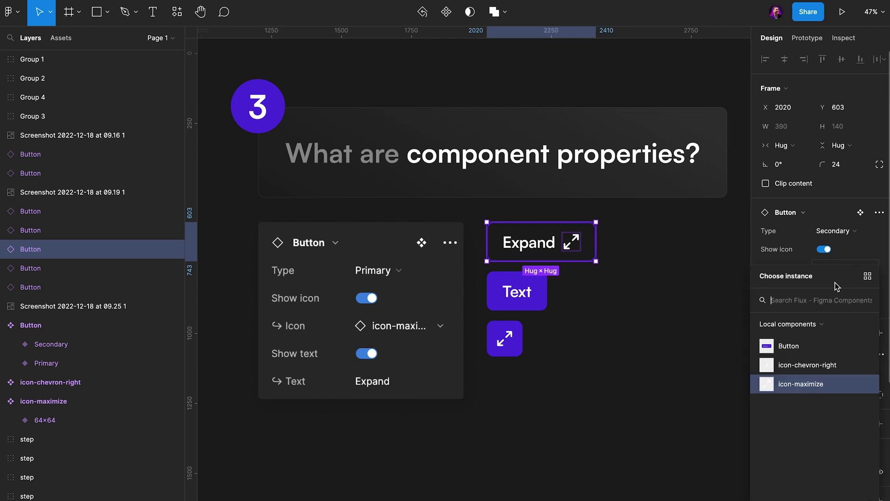
click(814, 365)
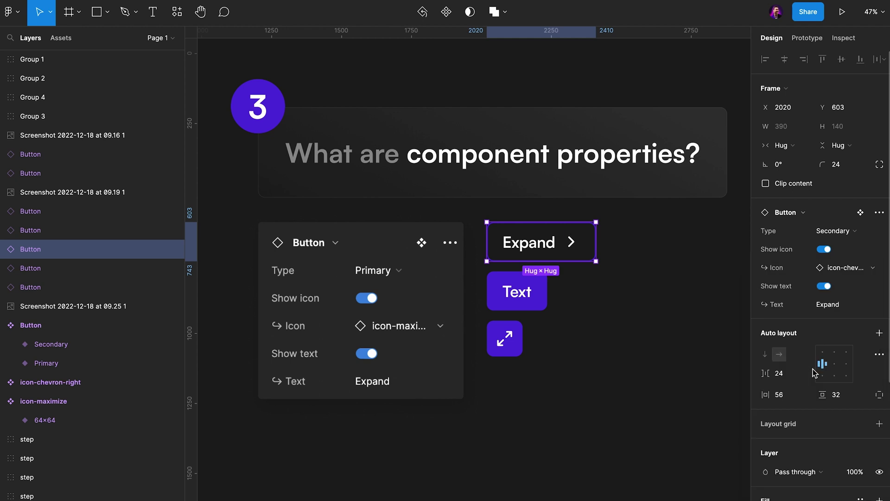
click(844, 270)
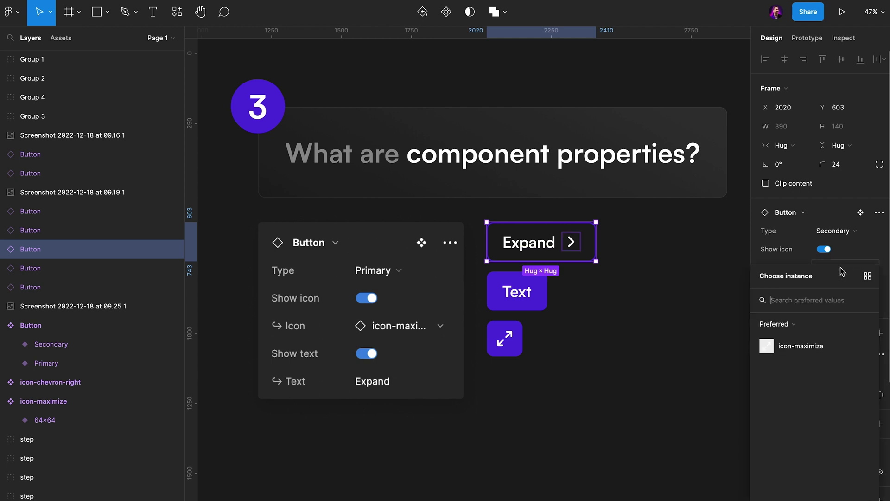
click(825, 348)
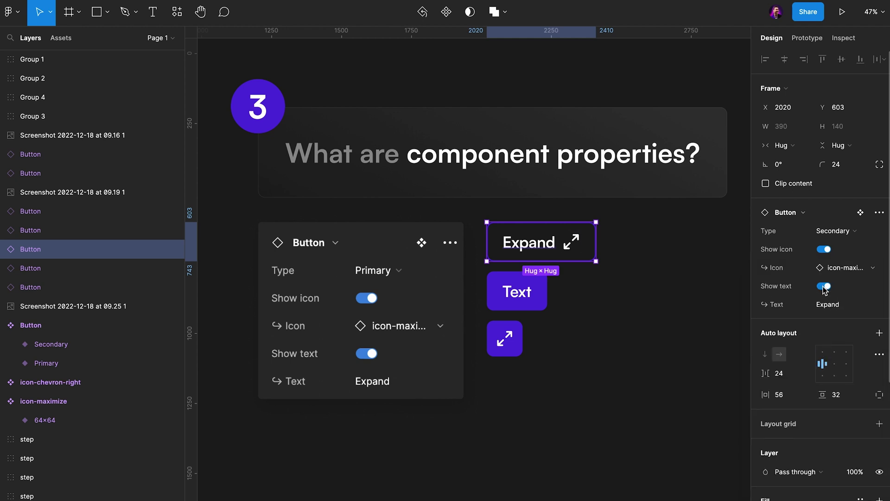
Step: Toggle Show text off and on, then set the Text property to 'Content'
click(824, 287)
click(824, 287)
click(828, 306)
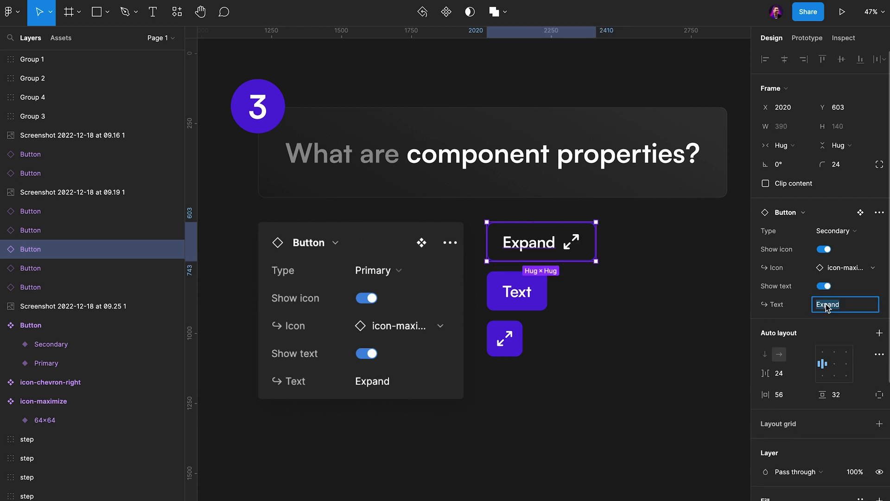
text(Content)
key(Return)
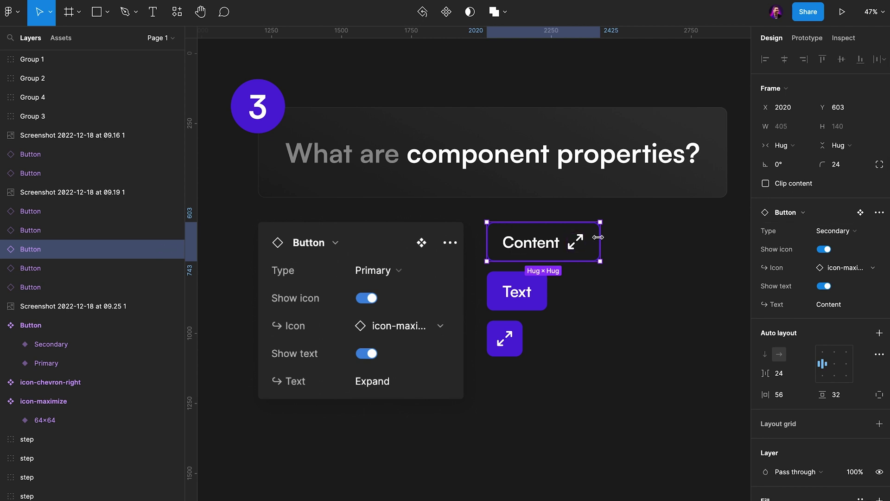
click(623, 281)
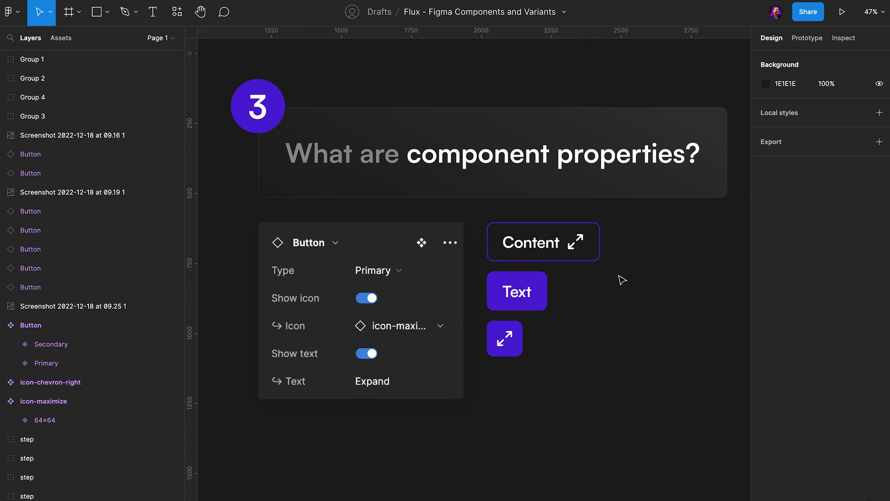
Step: Add a 'Button' text layer below the section 4 heading and nudge it slightly left
scroll(622, 280, right, 10)
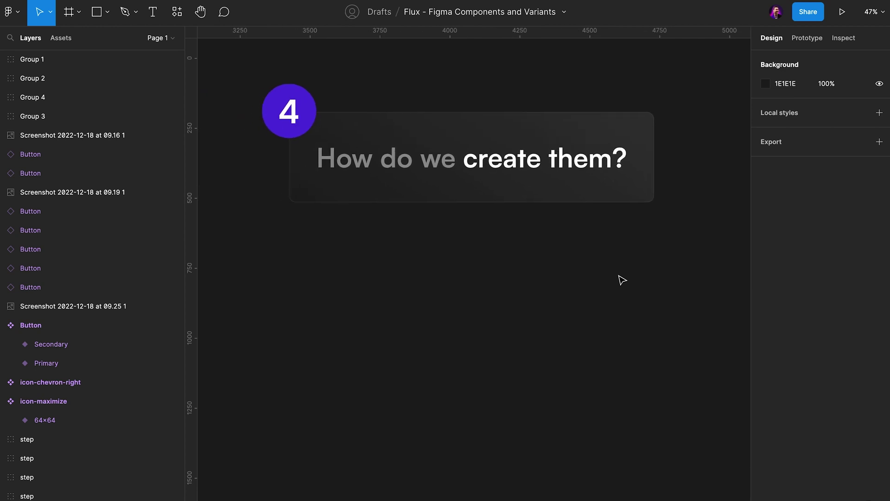
scroll(569, 249, up, 2)
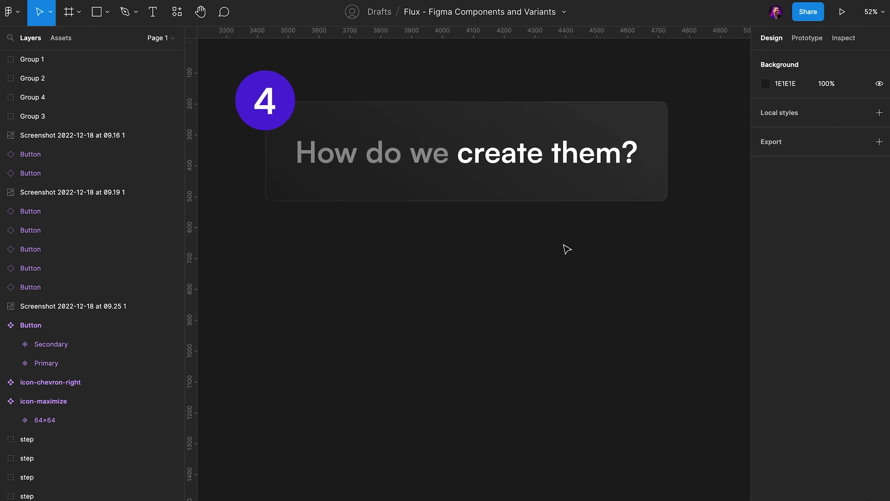
scroll(567, 249, up, 1)
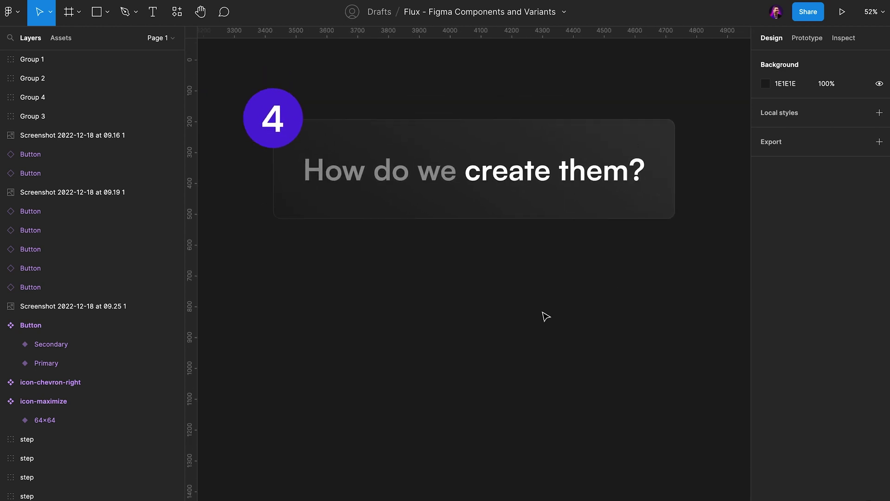
key(t)
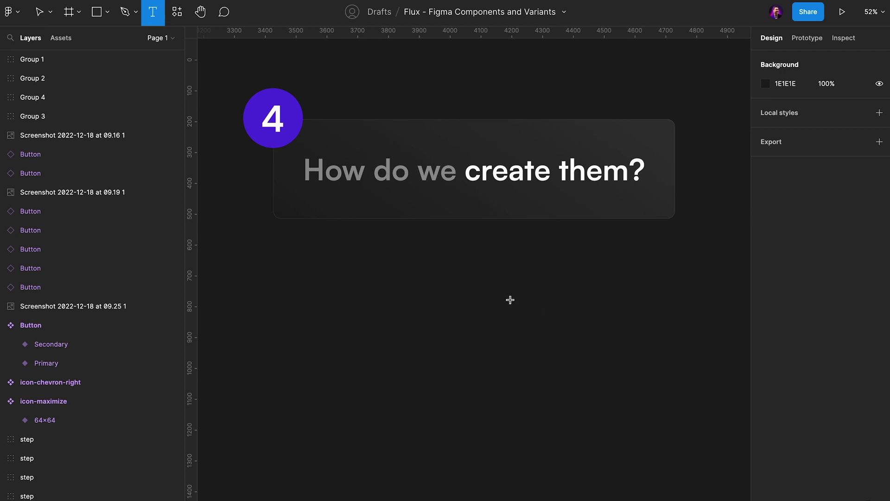
click(465, 286)
text(Button)
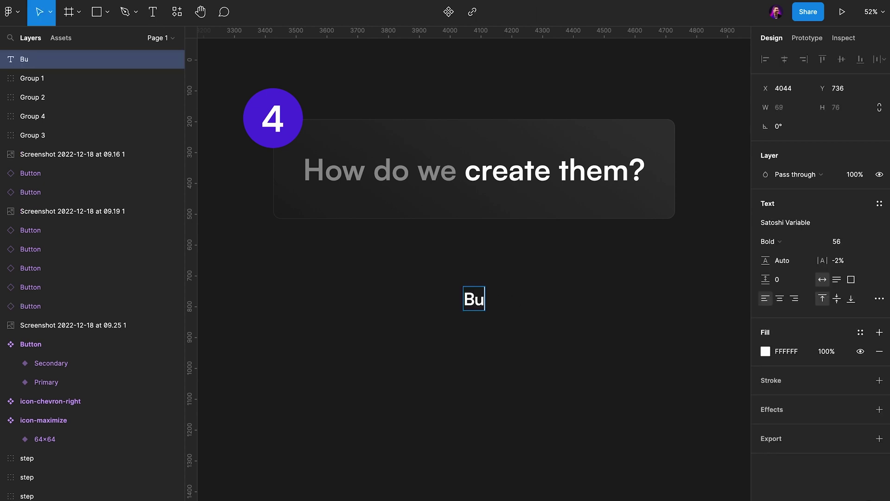
key(Escape)
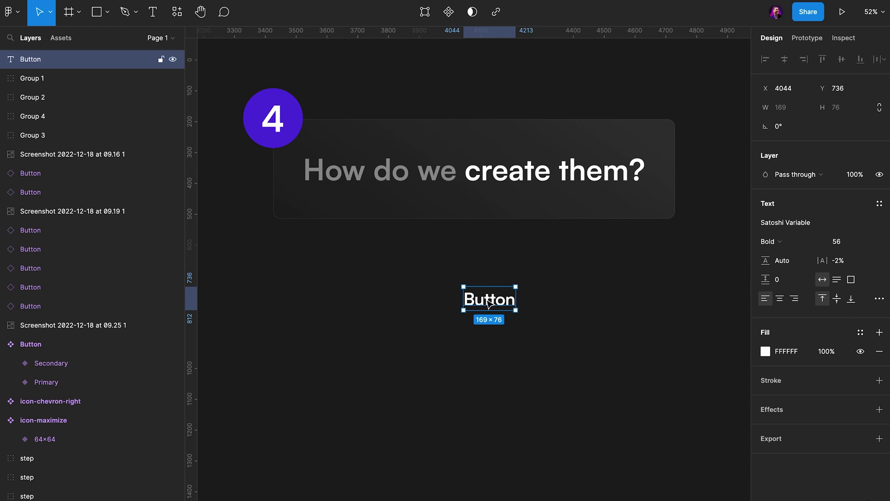
drag(487, 302, 477, 302)
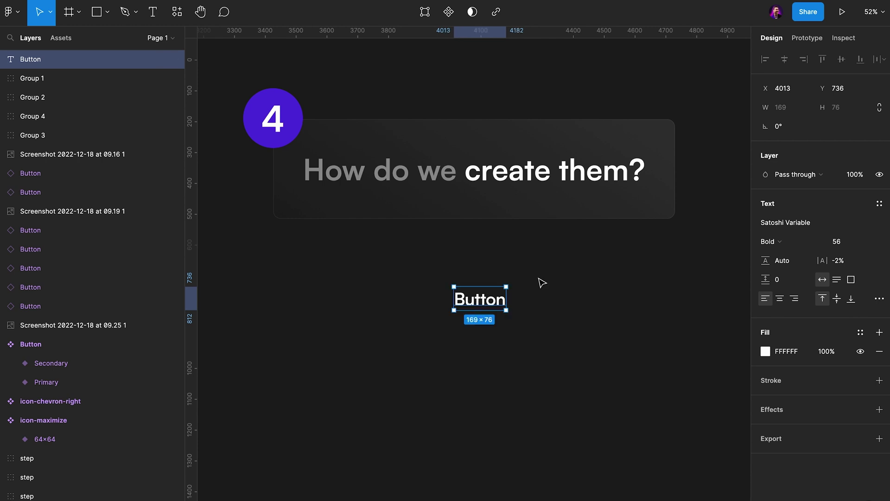
Step: Wrap the Button text in auto layout and fill it with purple sampled from the numbered circle
key(shift+a)
click(879, 379)
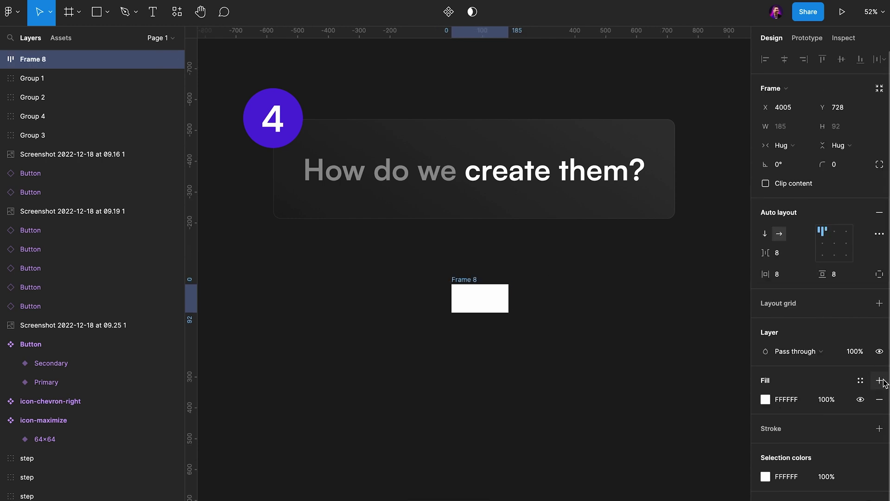
click(766, 400)
key(i)
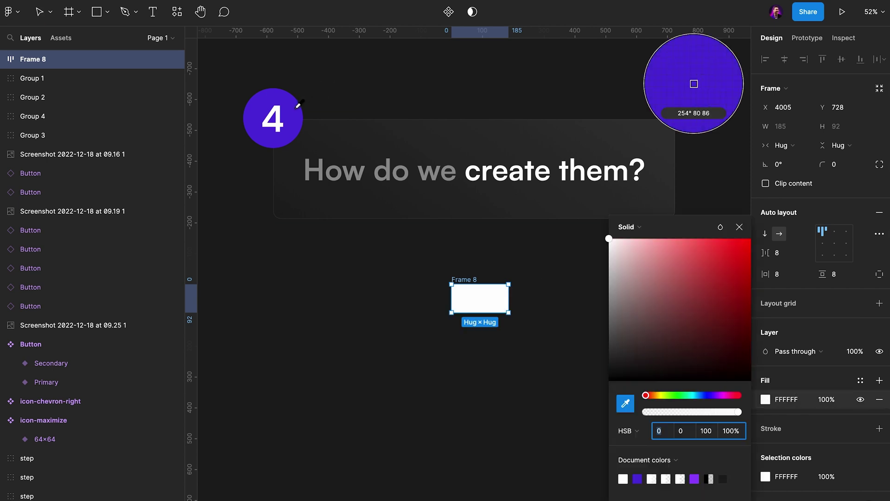
click(298, 114)
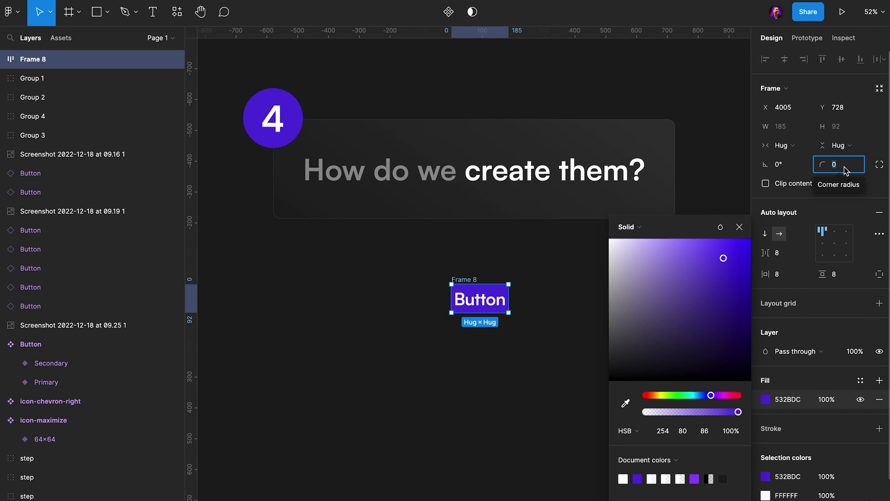
text(40)
Step: Set the frame's padding to 48 horizontal and 24 vertical
click(783, 274)
text(32)
key(Return)
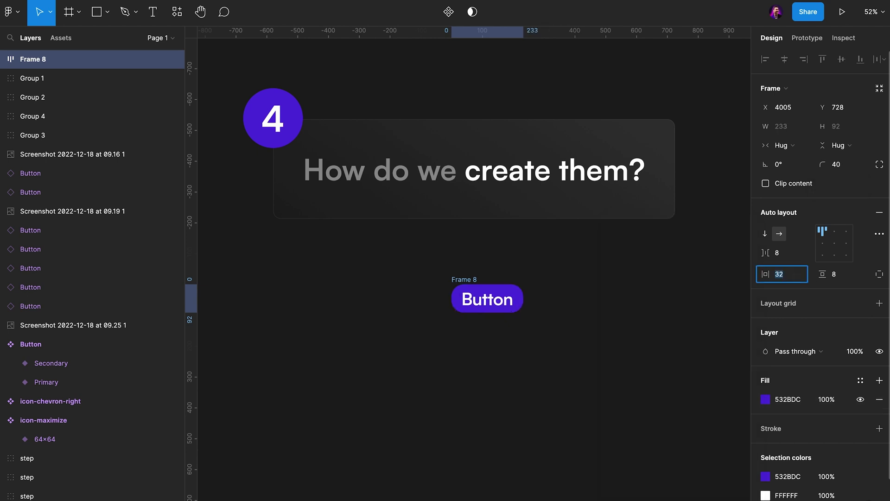
text(48)
key(Return)
click(852, 280)
text(24)
key(Return)
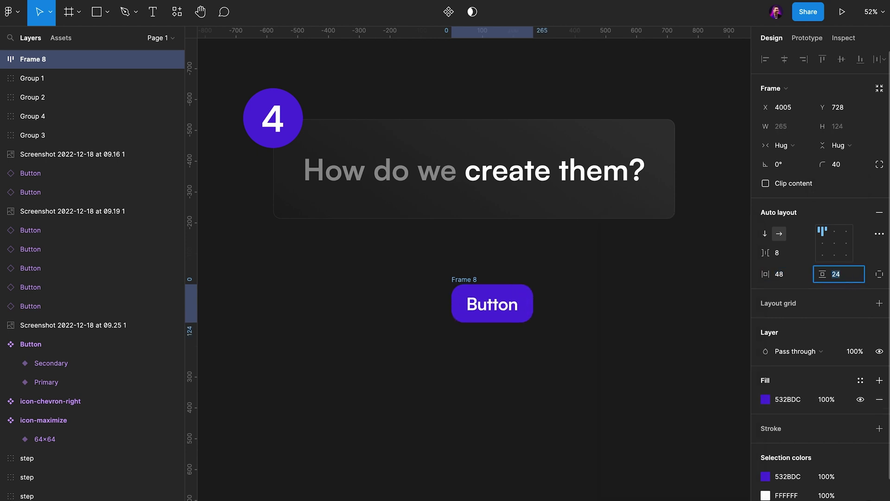
Step: Give the frame corner radius 72, rename it Button, and move it up-left
click(852, 164)
text(72)
key(Return)
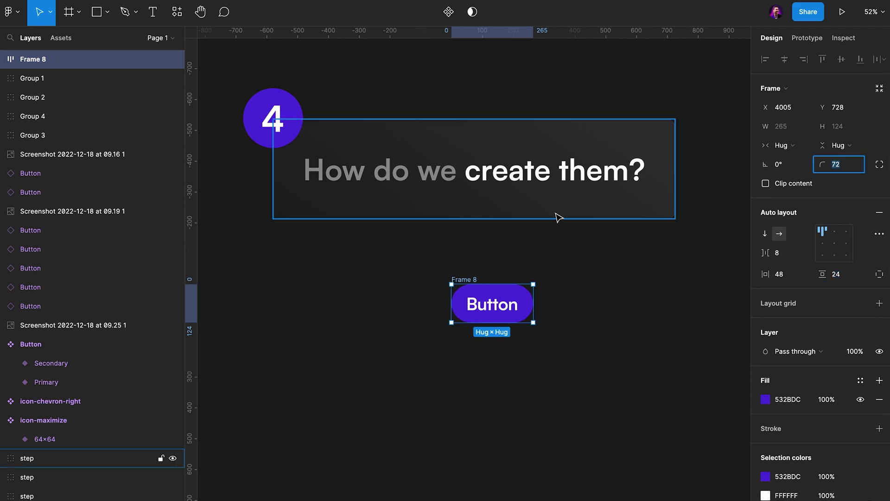
double_click(464, 279)
text(Button)
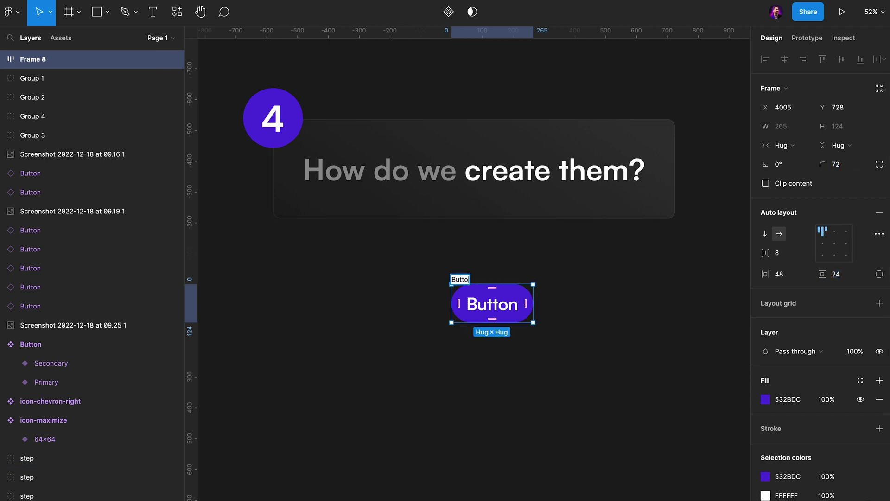
key(Return)
drag(473, 284, 436, 269)
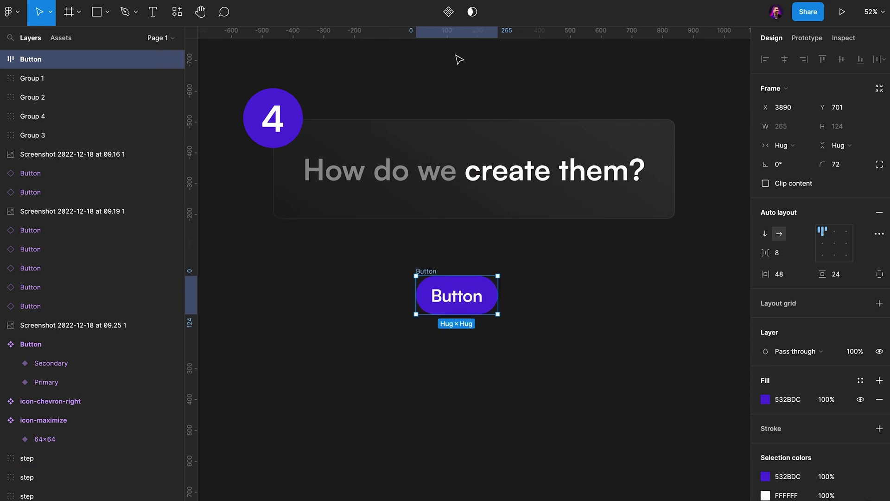
Step: Convert the purple Button frame into a main component
click(449, 14)
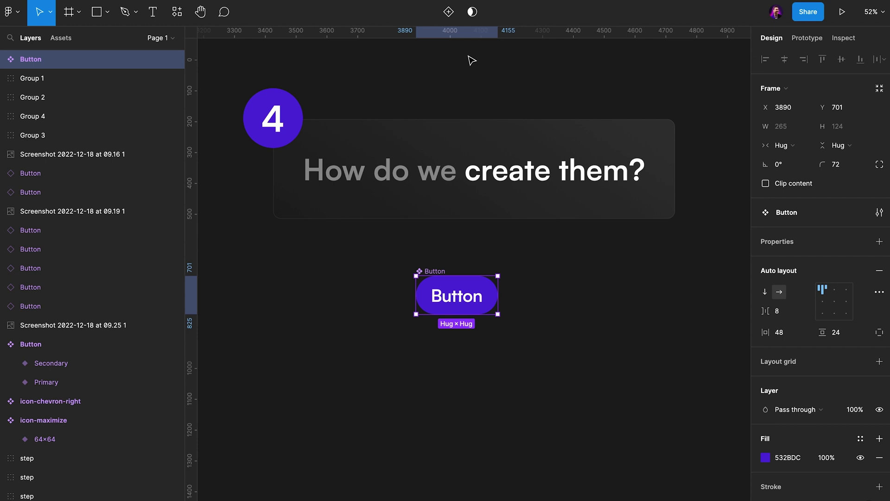
Step: Add a second variant to the Button component and compare it with the Default one
click(449, 14)
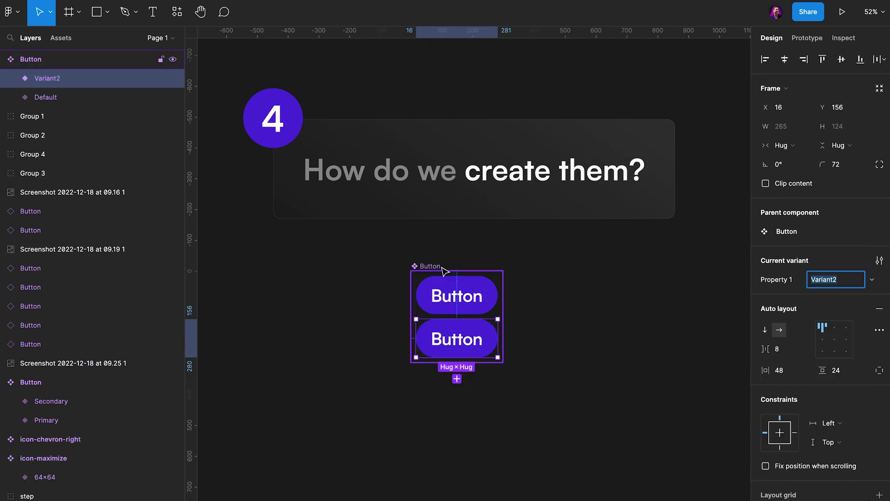
click(429, 299)
click(432, 329)
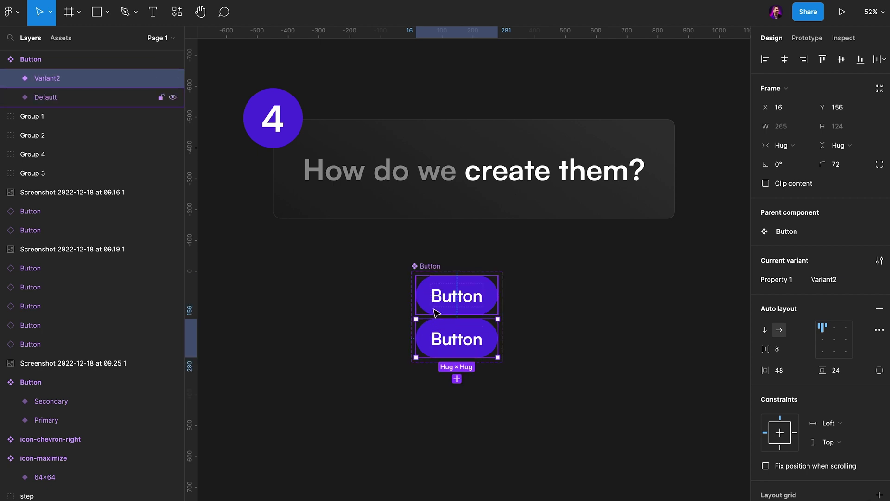
click(434, 309)
click(434, 331)
click(438, 311)
click(438, 327)
click(438, 312)
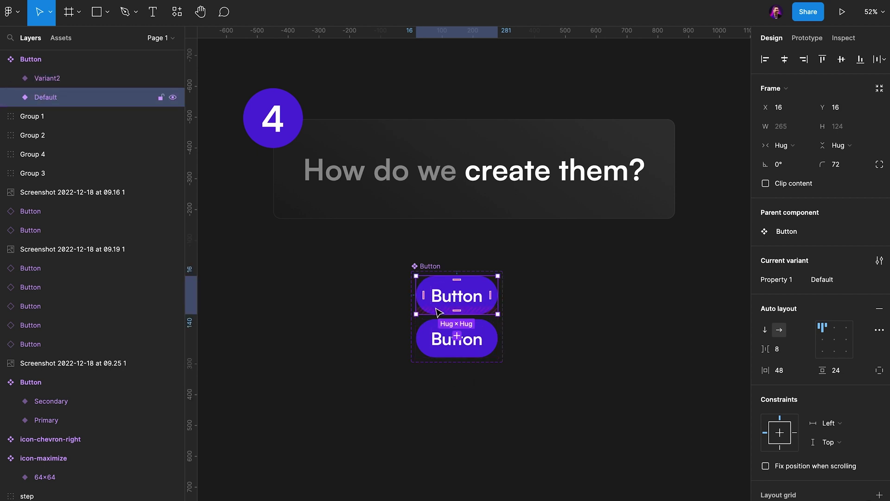
click(438, 327)
click(438, 311)
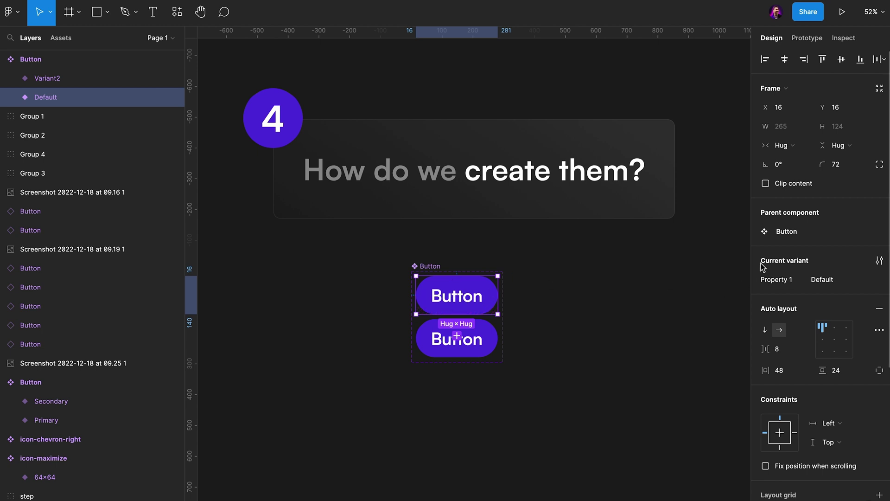
Step: Rename the property to State and the second variant to Hovered, with 50% opacity
double_click(778, 278)
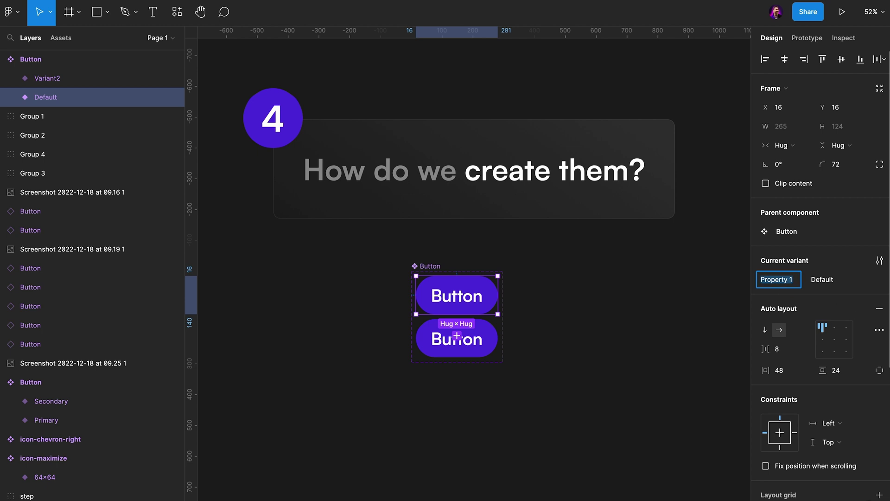
text(State)
key(Return)
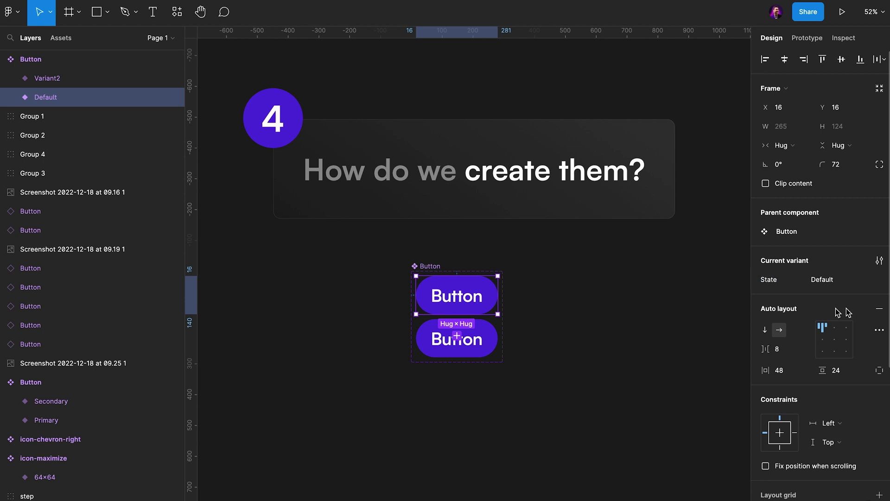
click(482, 336)
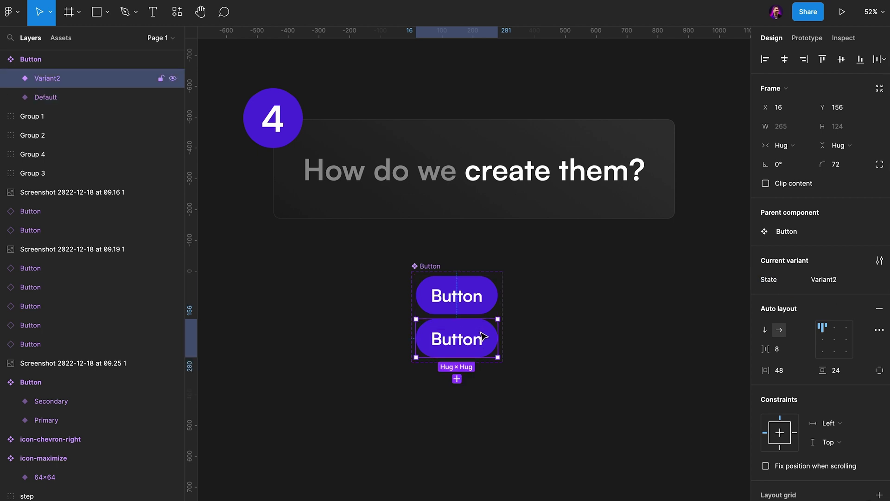
click(822, 283)
text(Hovered)
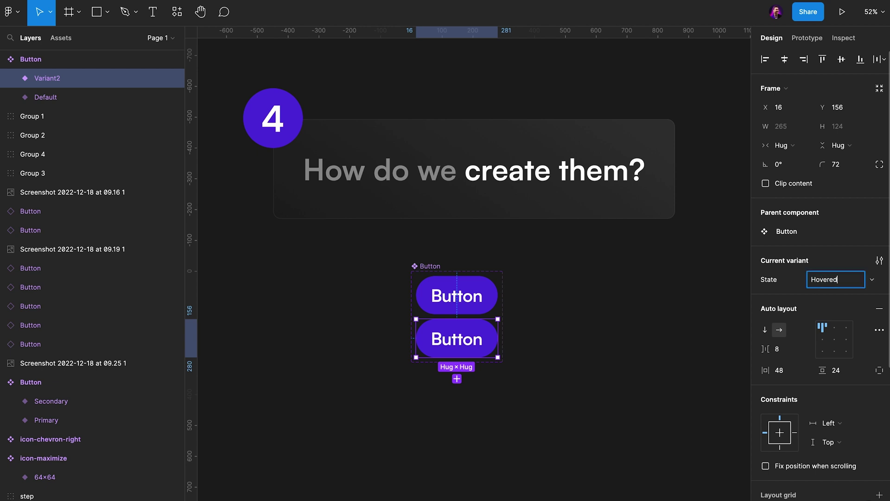
key(Return)
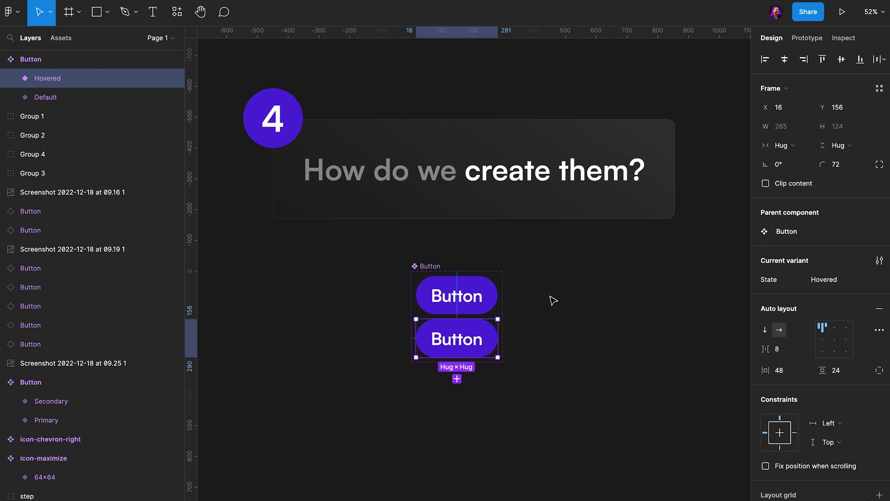
key(5)
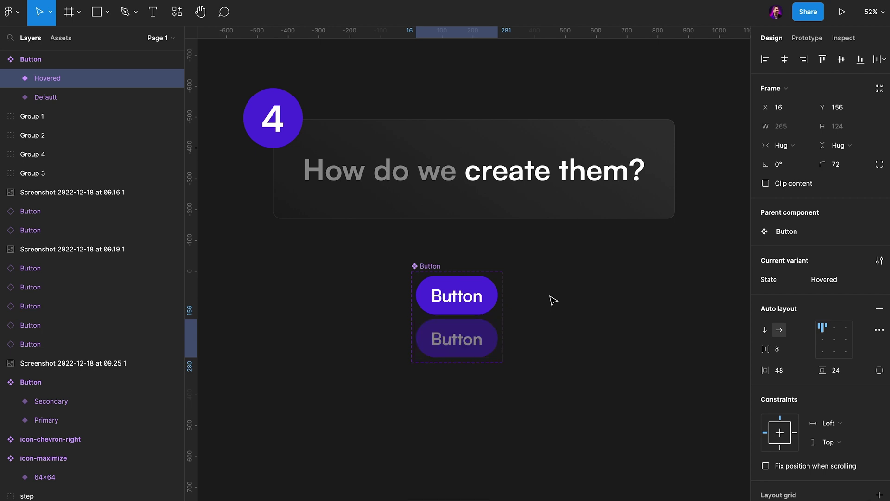
click(553, 301)
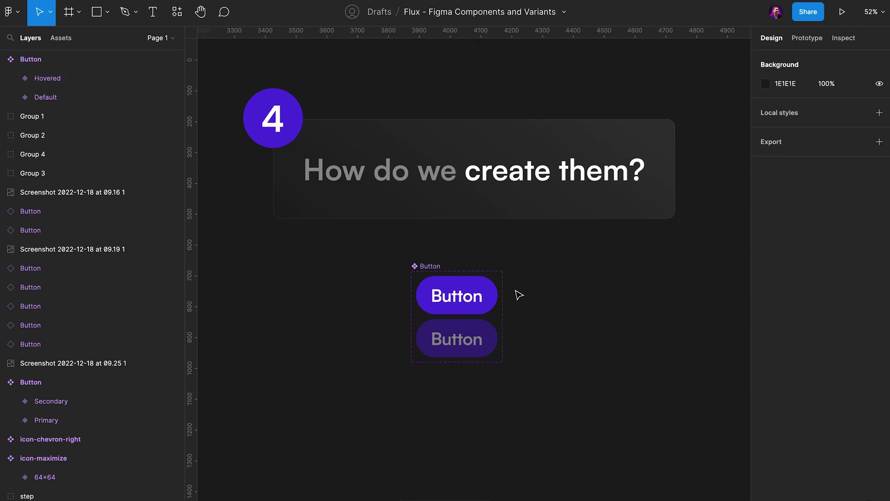
Step: Drag a Button instance from Assets below the component set and try Hovered, then back to Default
click(65, 39)
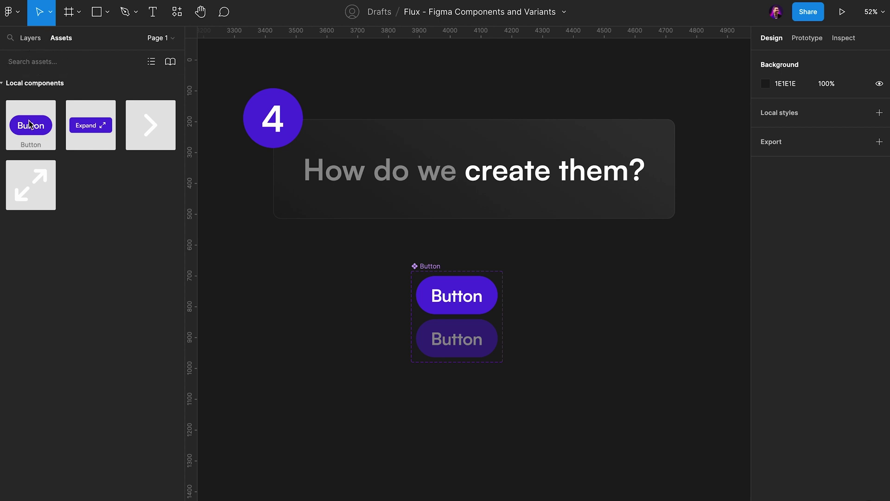
drag(29, 124, 382, 433)
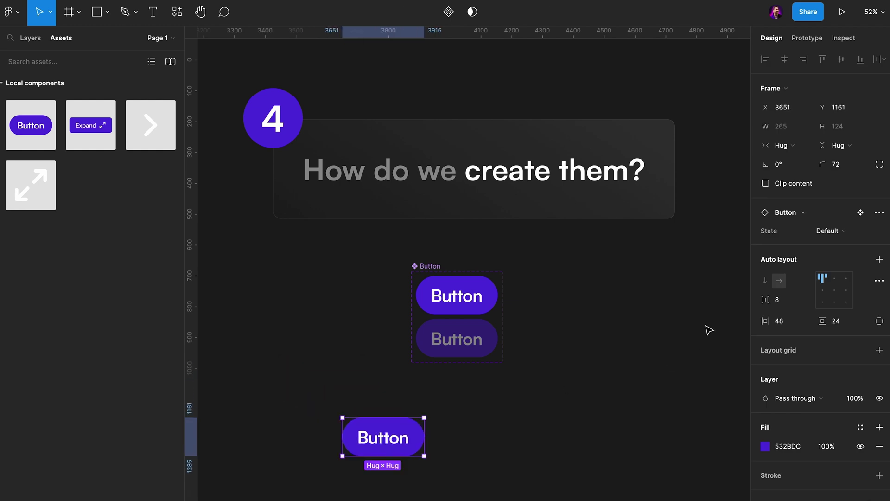
click(835, 231)
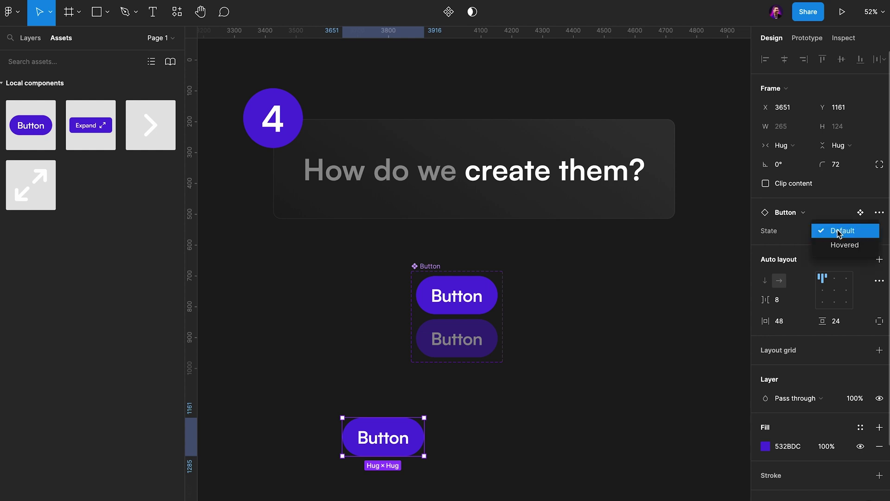
click(840, 245)
click(837, 231)
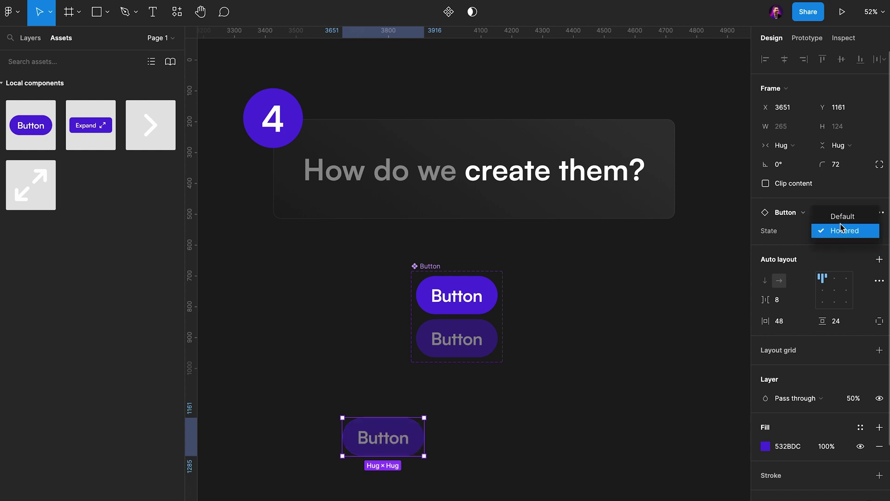
click(841, 217)
click(422, 343)
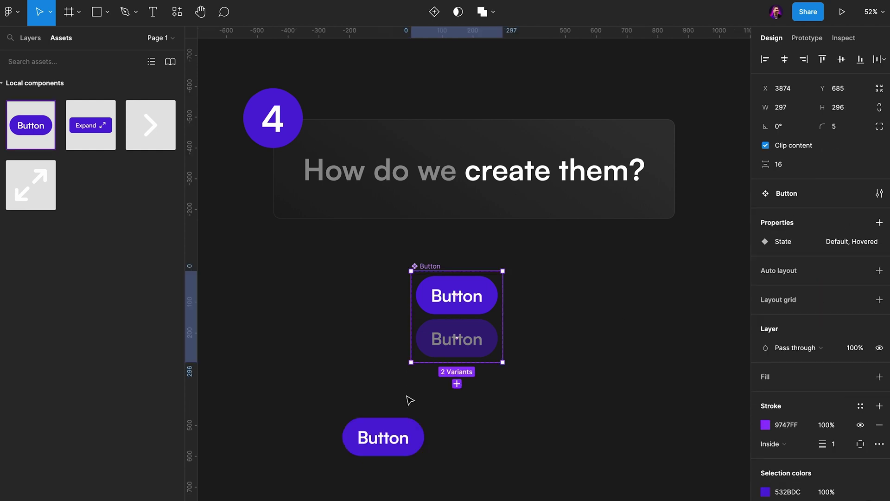
Step: Bind both variants' label text layers to a new Text property with default value 'Button'
click(31, 38)
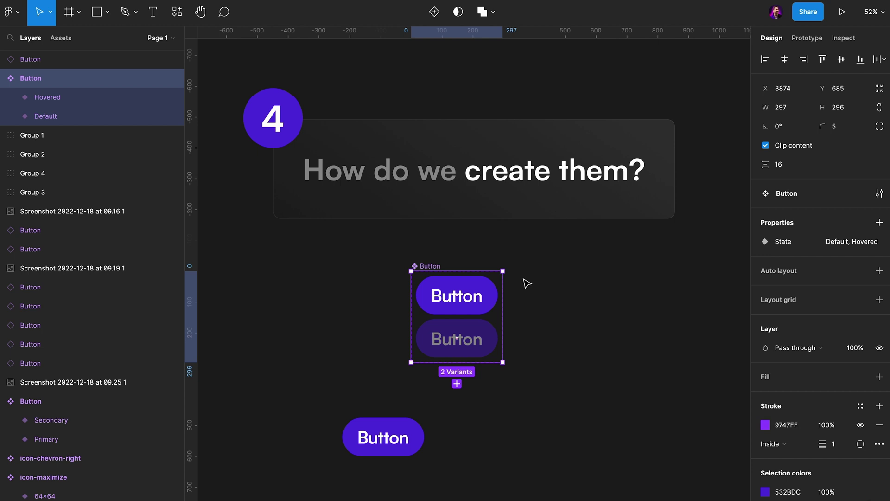
super+click(481, 297)
shift+super+click(480, 337)
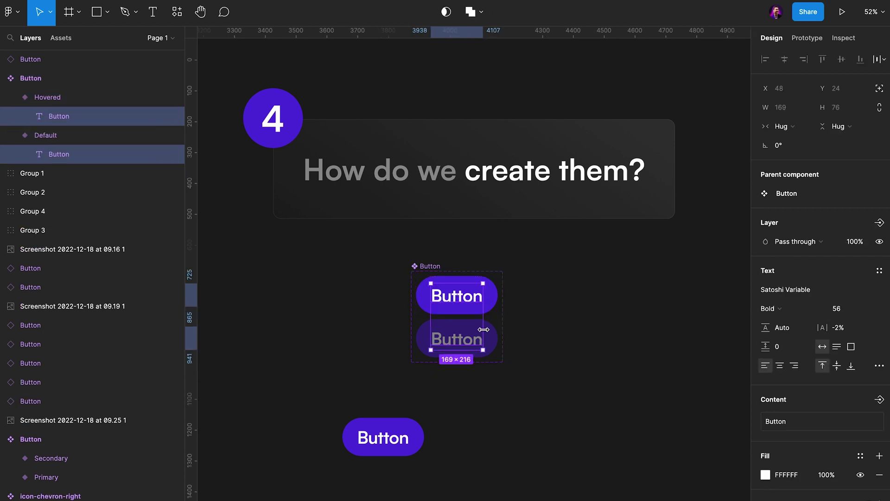
click(880, 401)
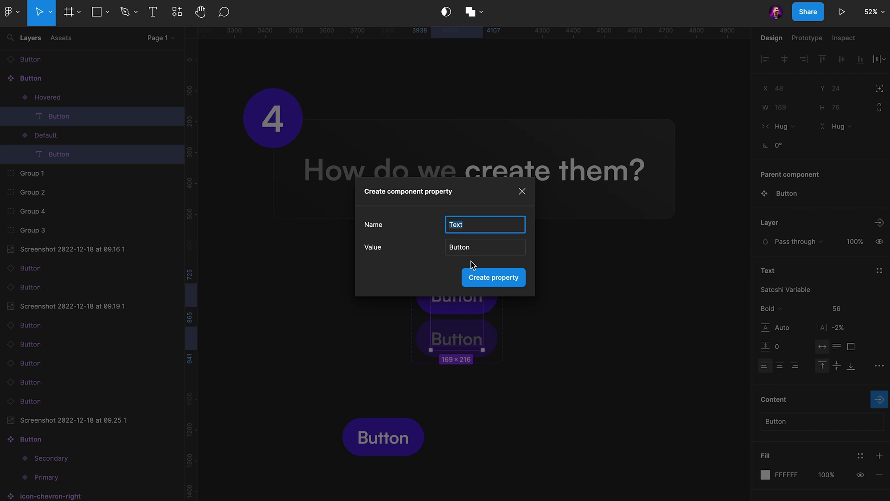
click(483, 278)
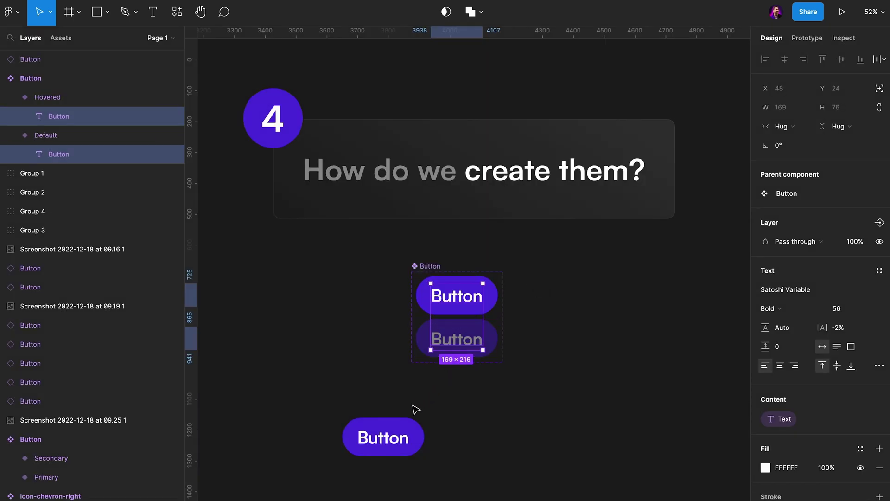
click(399, 422)
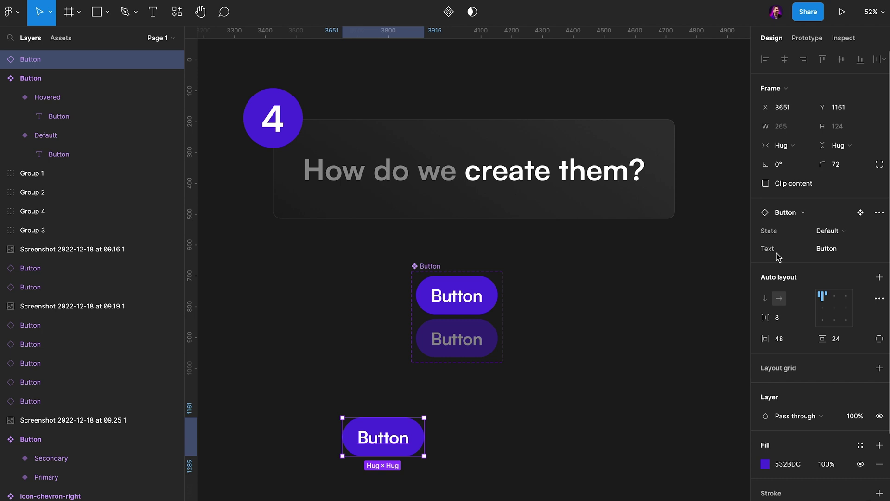
click(829, 249)
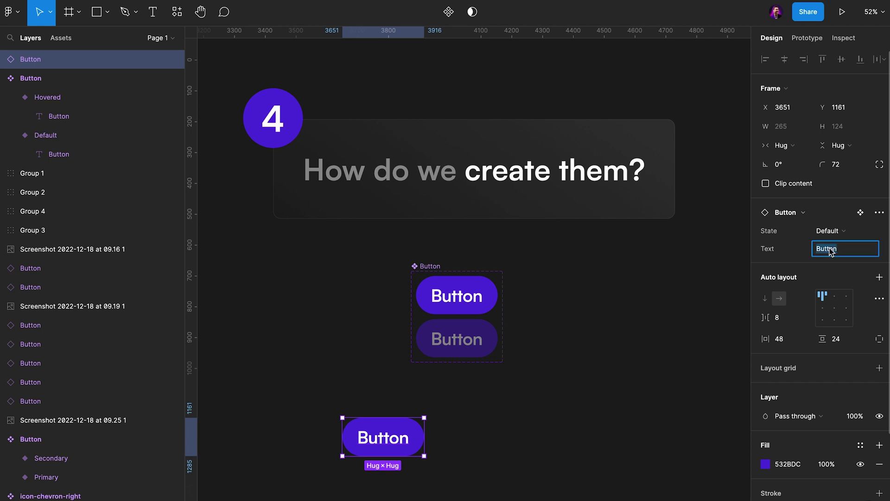
text(Change the content)
key(Return)
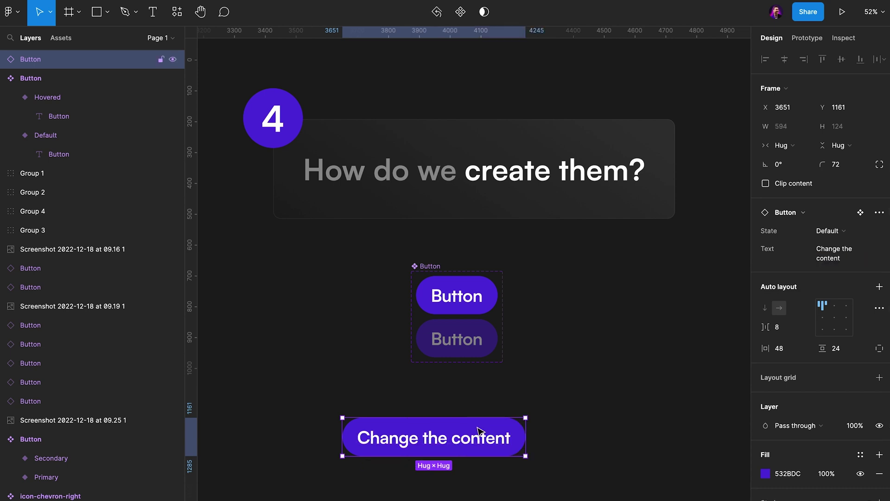
click(841, 255)
text(Button)
key(Return)
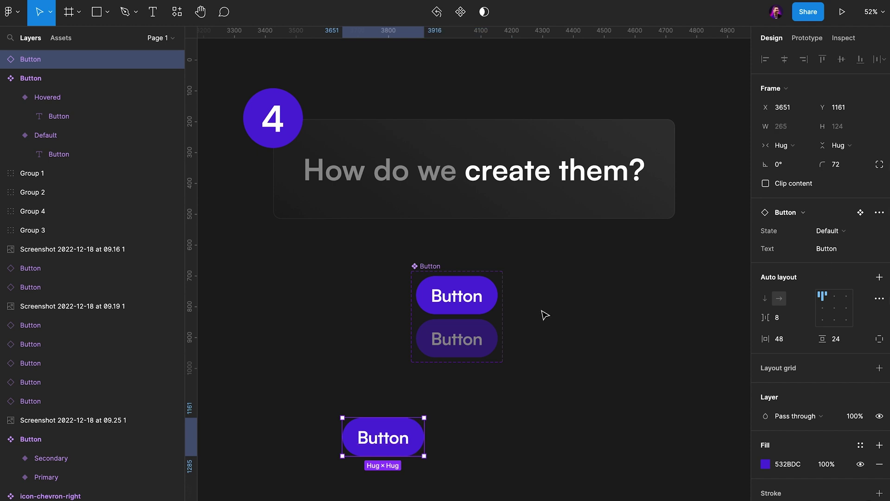
click(543, 312)
click(463, 284)
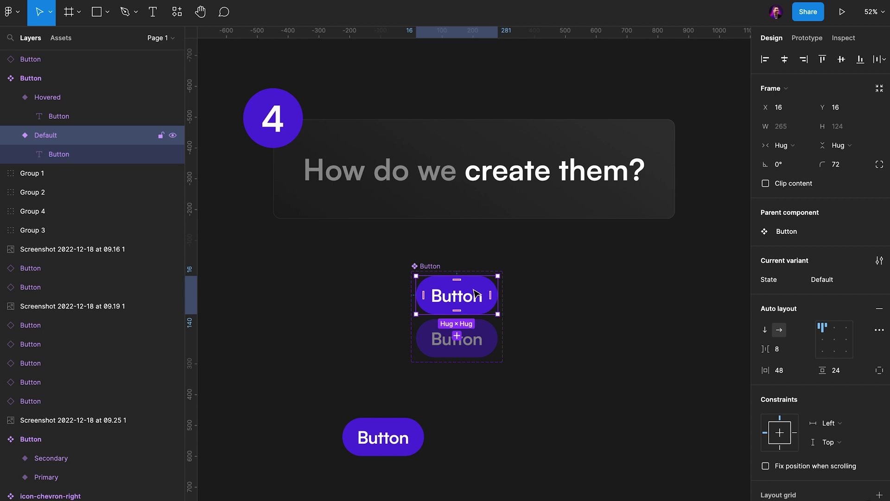
Step: Create a boolean 'Show text' property controlling both variants' label text visibility
click(475, 296)
shift+click(476, 337)
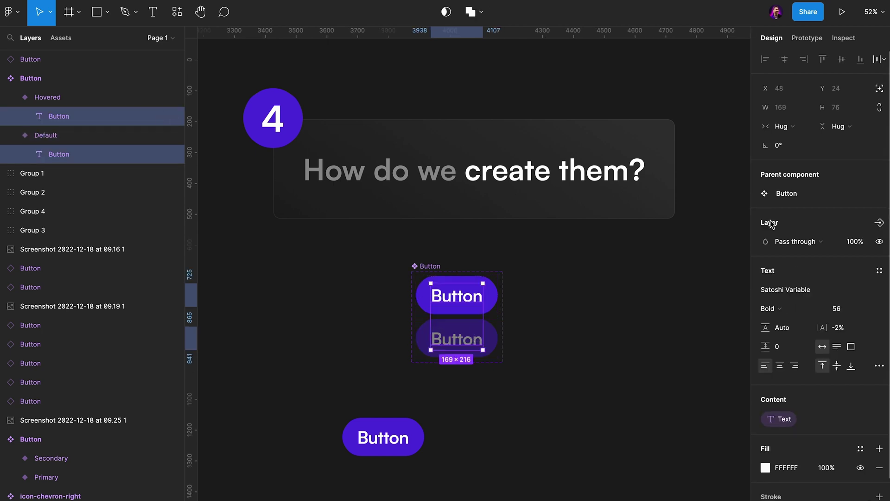
click(880, 224)
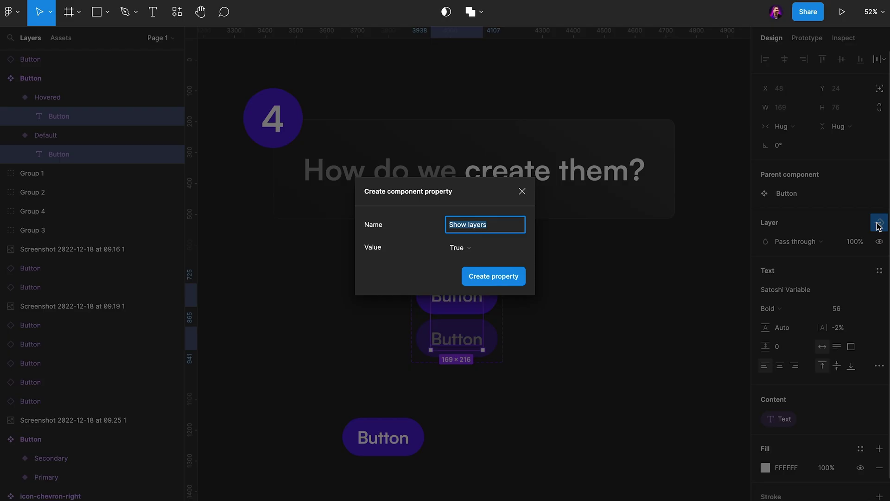
double_click(479, 227)
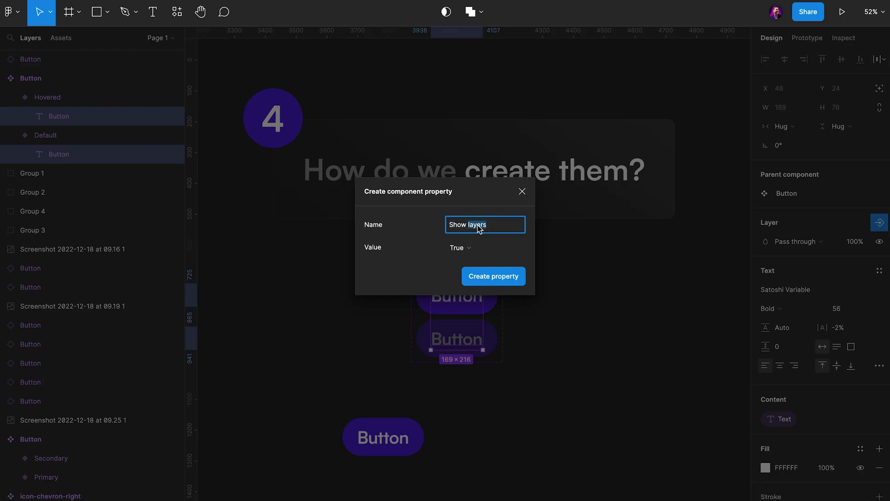
text(text)
click(480, 277)
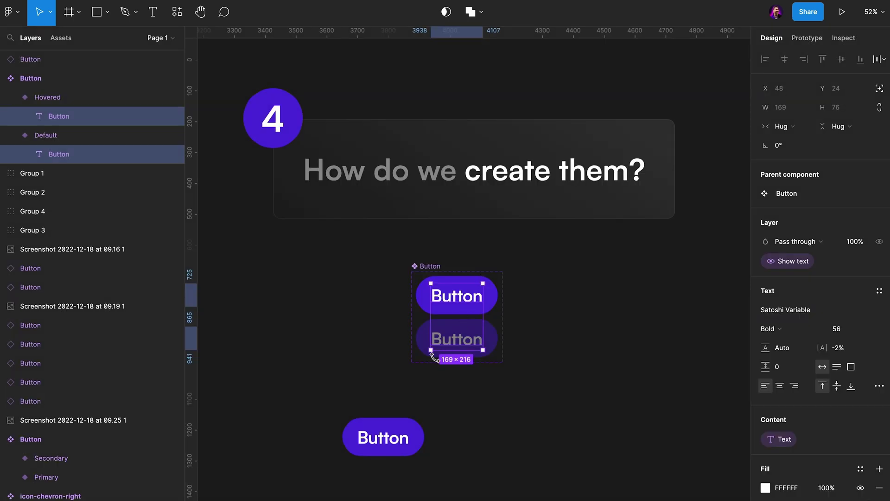
Step: Toggle Show text on the placed instance to test it, leaving the label visible
click(398, 429)
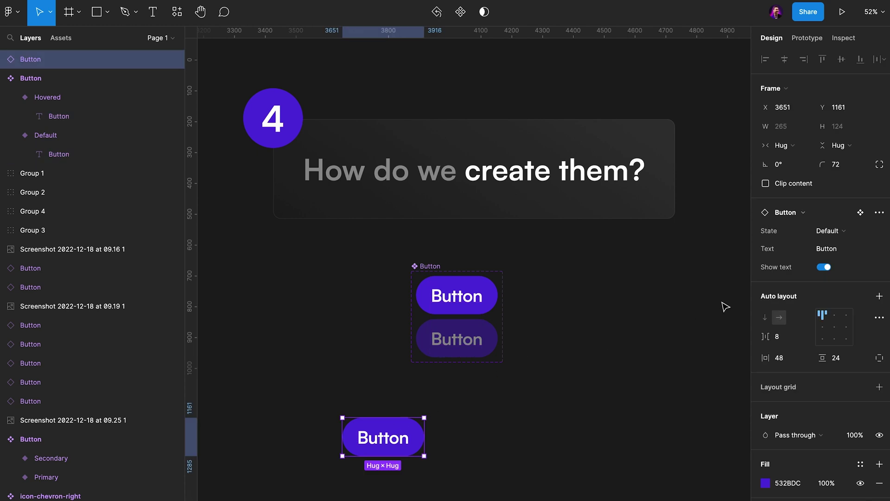
click(824, 267)
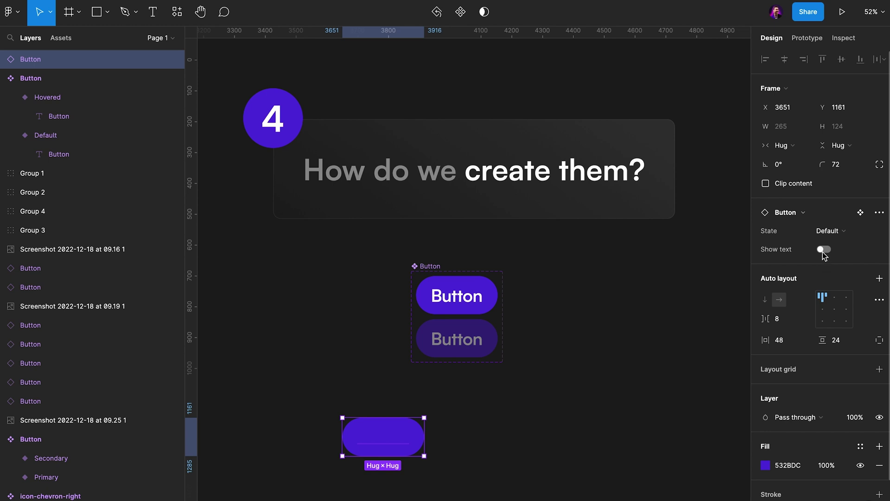
click(824, 250)
click(823, 267)
click(824, 249)
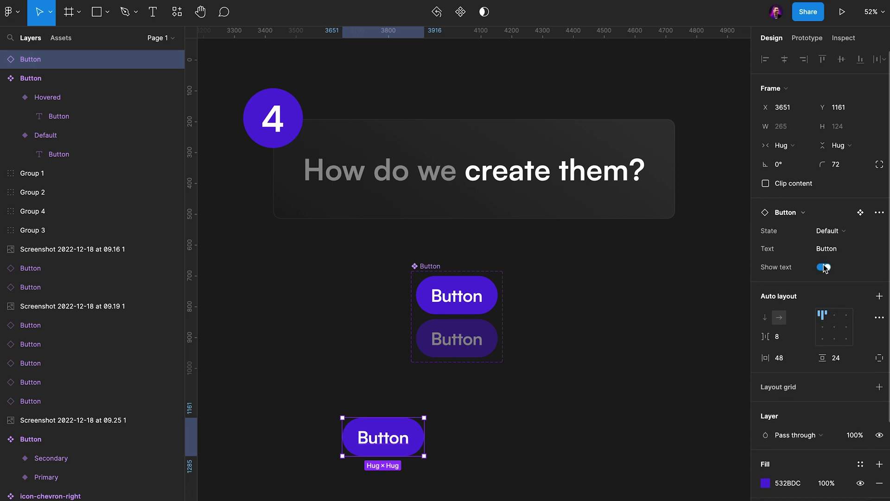
click(824, 267)
click(824, 250)
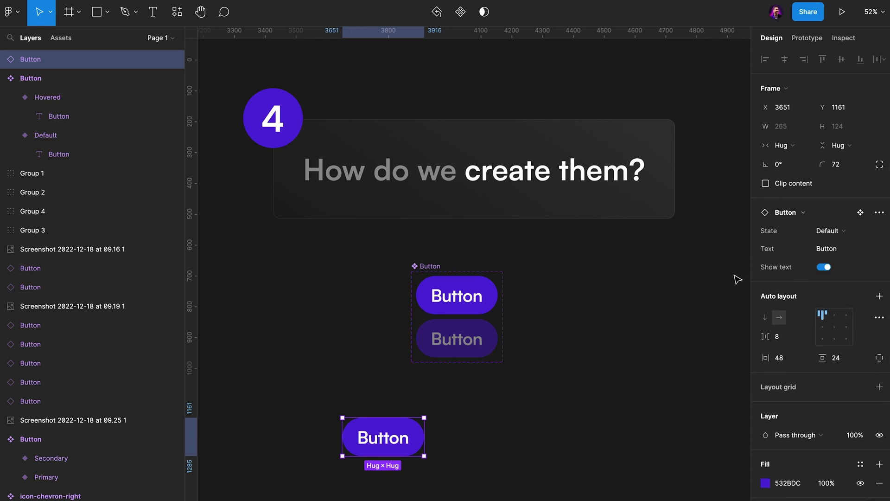
click(532, 372)
click(73, 40)
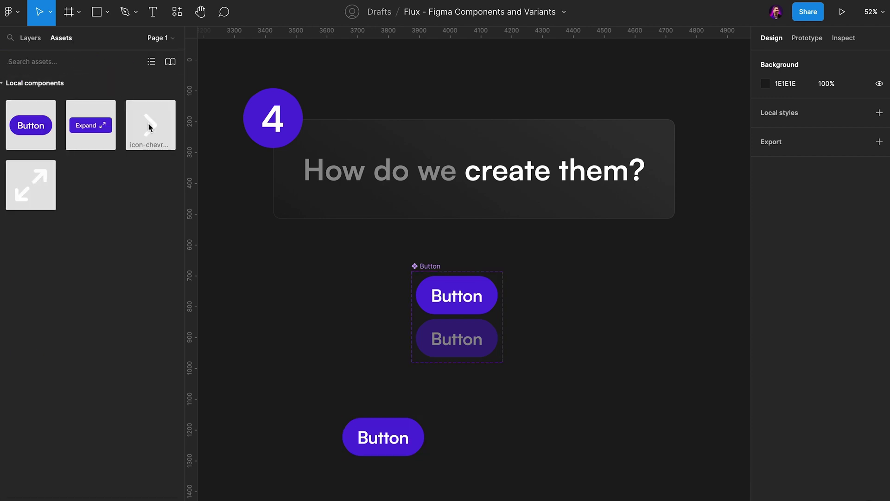
Step: Drag icon-chevron-right onto the canvas and paste it after the Default variant's label
drag(148, 127, 317, 287)
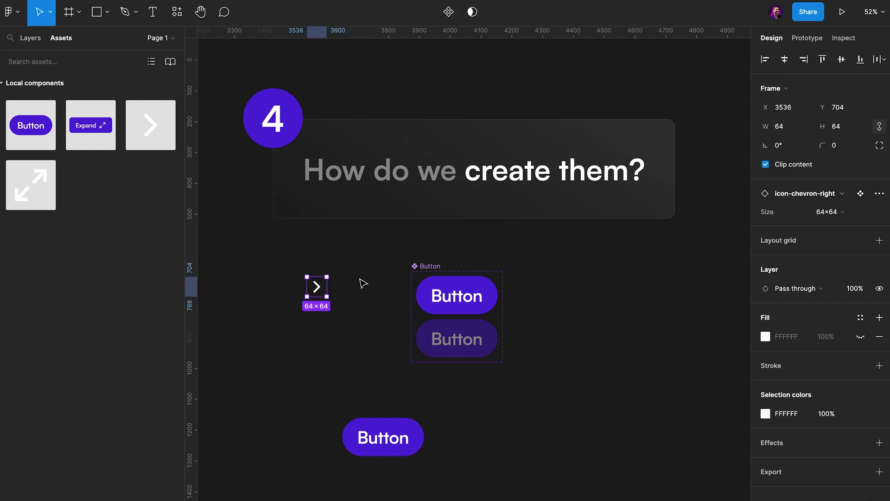
click(34, 40)
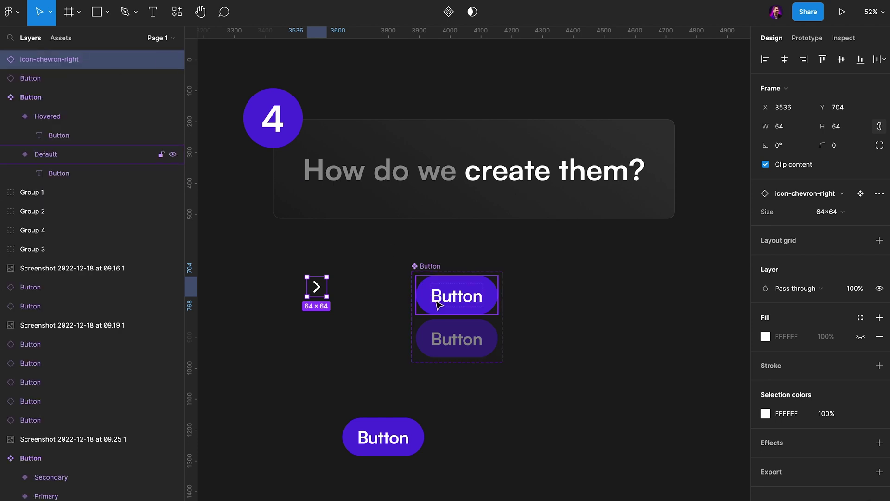
scroll(439, 305, up, 3)
double_click(463, 299)
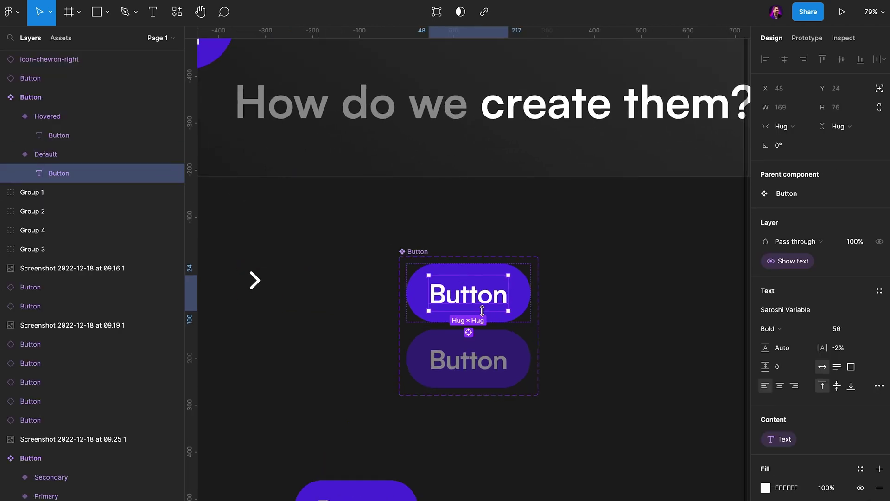
shift+click(482, 365)
key(ctrl+v)
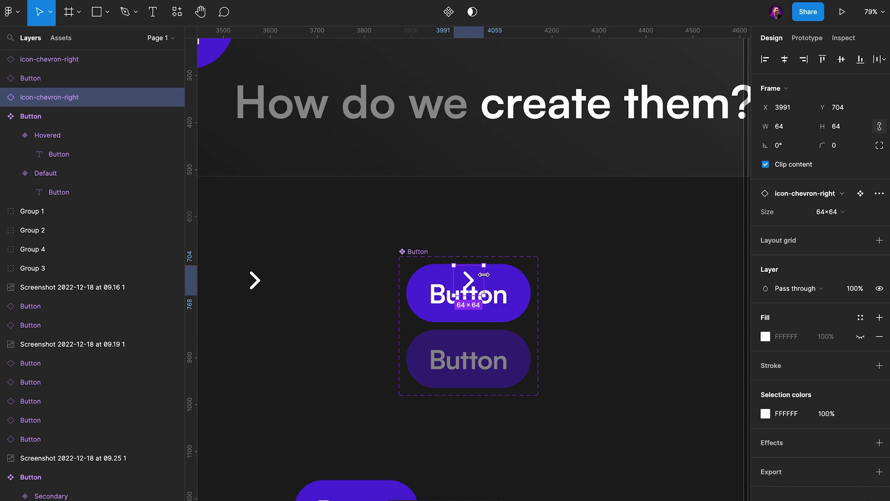
key(ctrl+z)
double_click(482, 306)
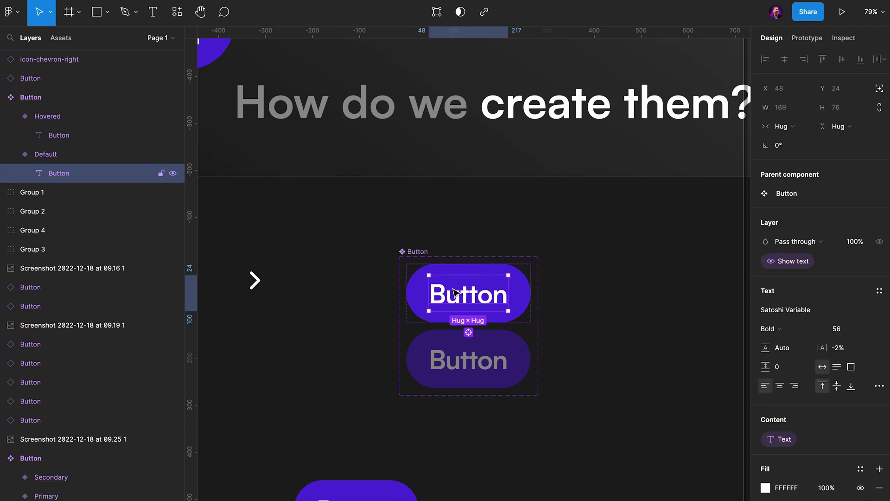
key(ctrl+v)
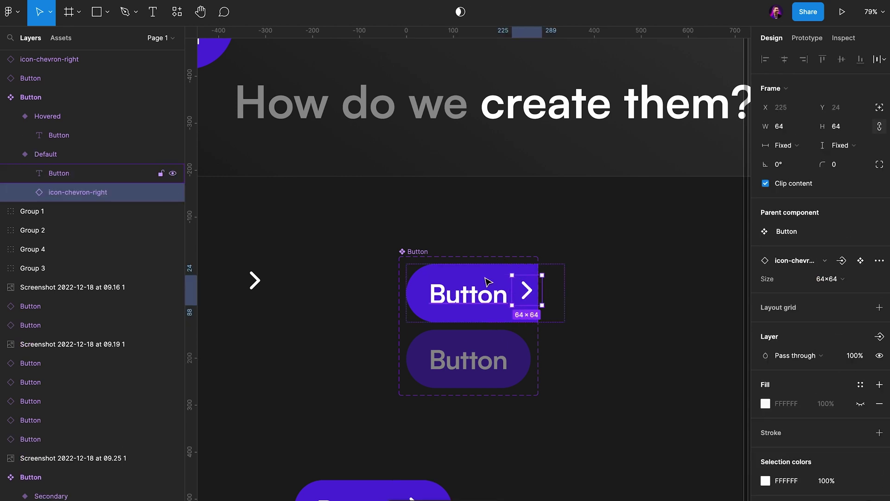
Step: Widen the component set and add a vertically centred chevron to both Default and Hovered variants
click(419, 251)
drag(538, 273, 638, 273)
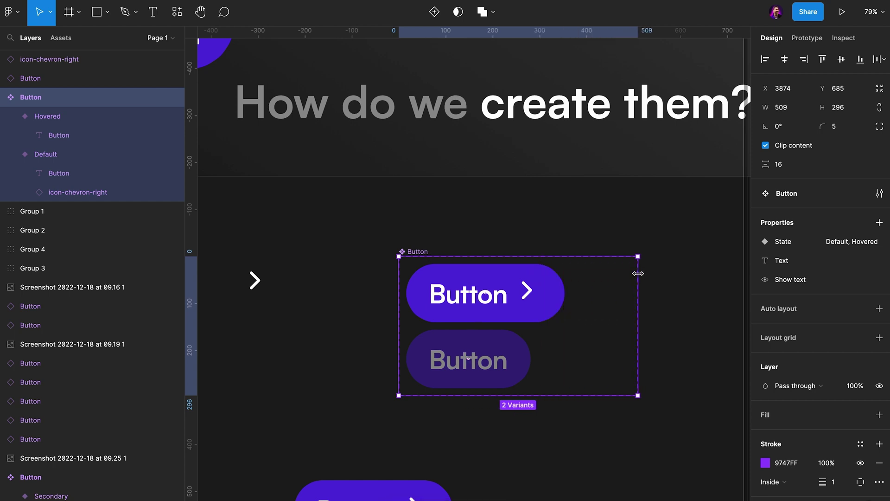
click(547, 292)
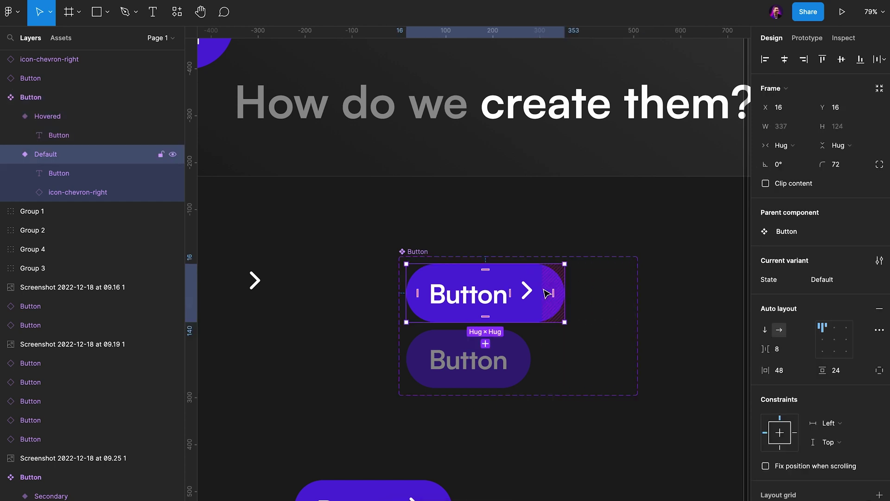
click(823, 339)
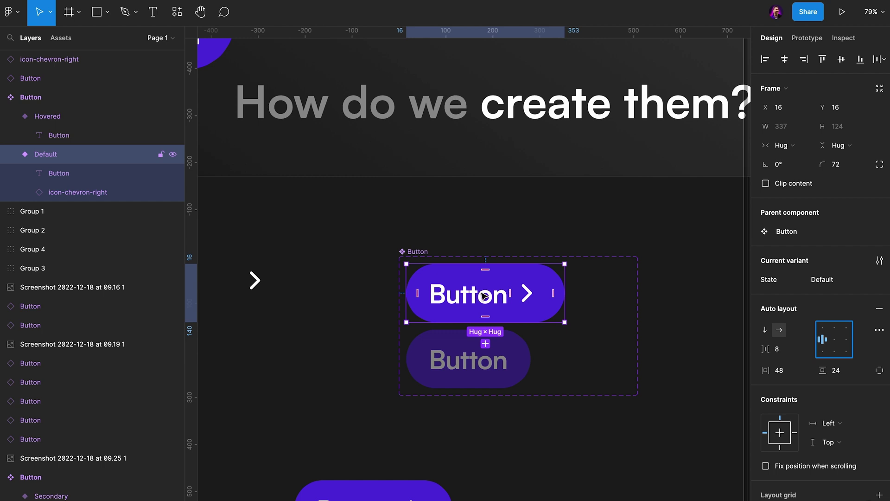
click(527, 289)
click(506, 342)
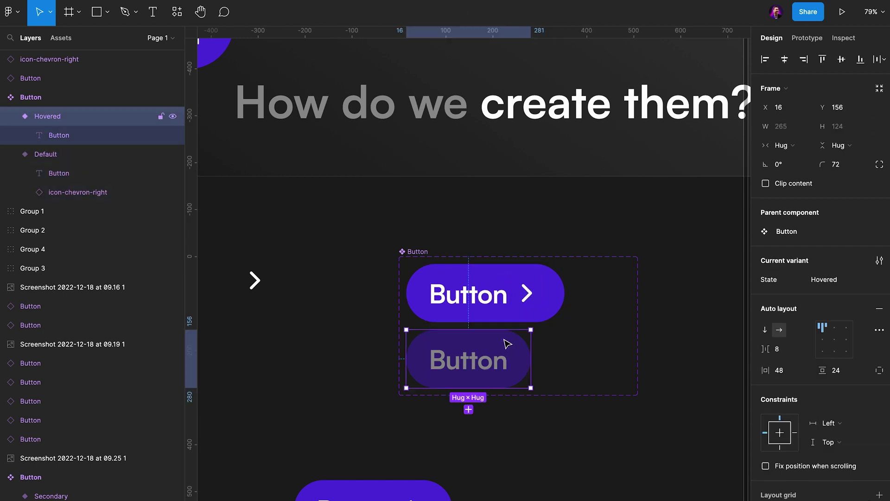
key(ctrl+v)
click(558, 356)
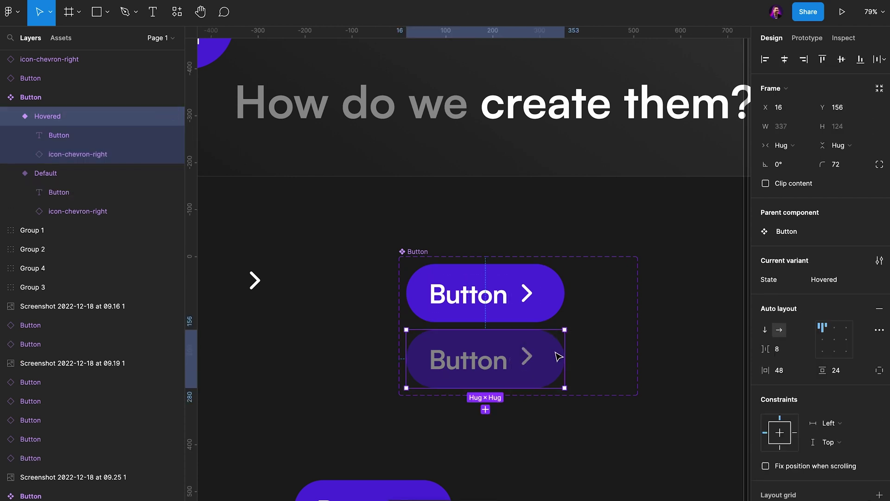
click(823, 339)
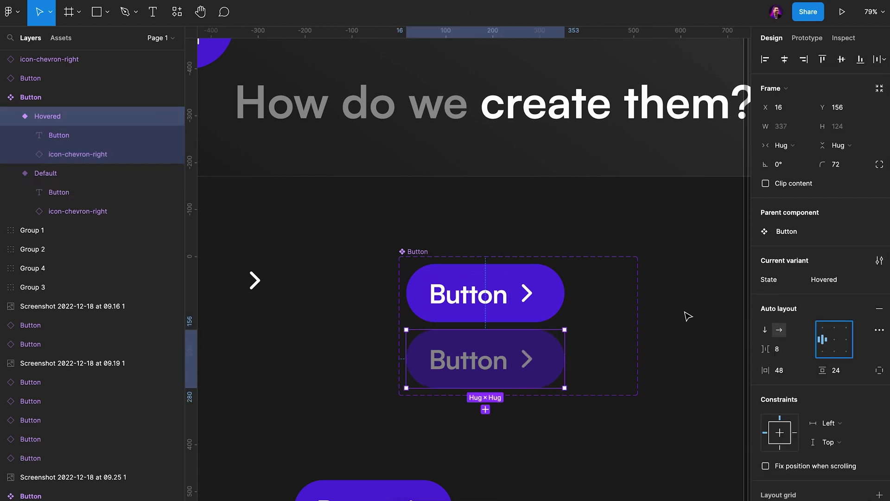
Step: Set a 16 gap between label and icon in both variants, then inspect the placed instance
shift+click(556, 293)
click(787, 366)
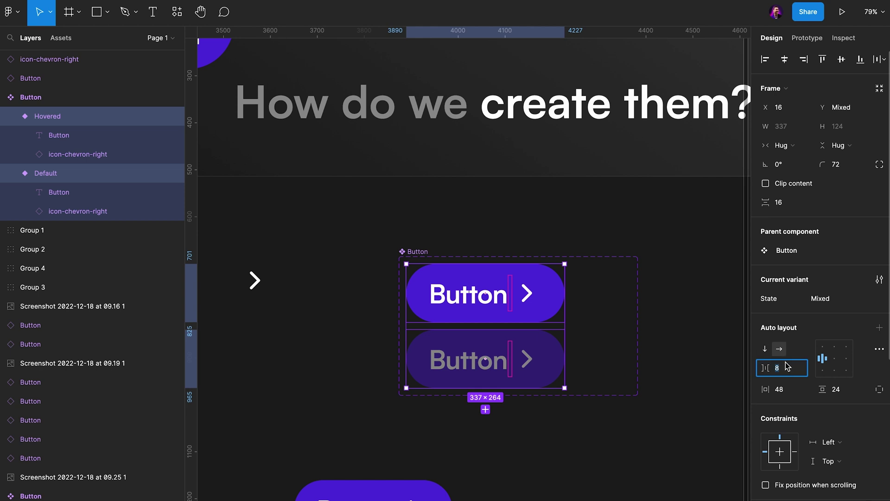
text(16)
key(Return)
click(464, 279)
scroll(464, 278, down, 1)
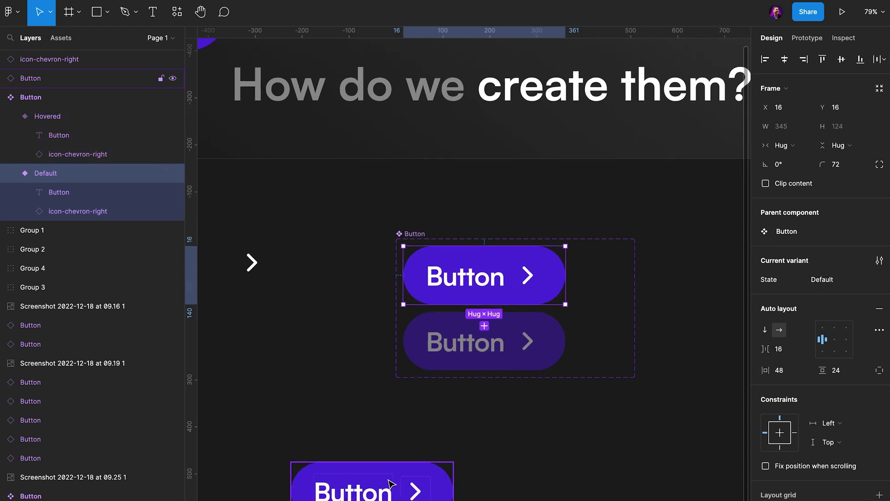
click(419, 492)
double_click(419, 492)
click(393, 491)
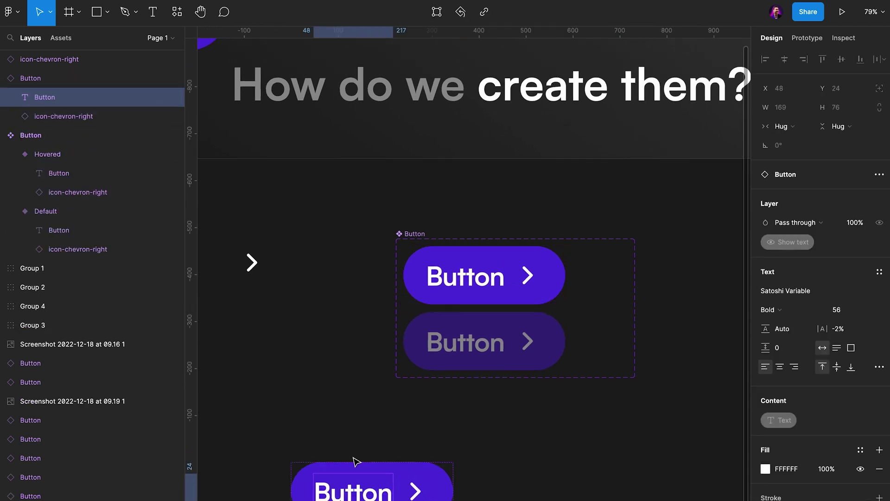
Step: Select both variants' chevron icons and start a new boolean visibility property for them
click(396, 449)
click(392, 469)
scroll(391, 464, down, 2)
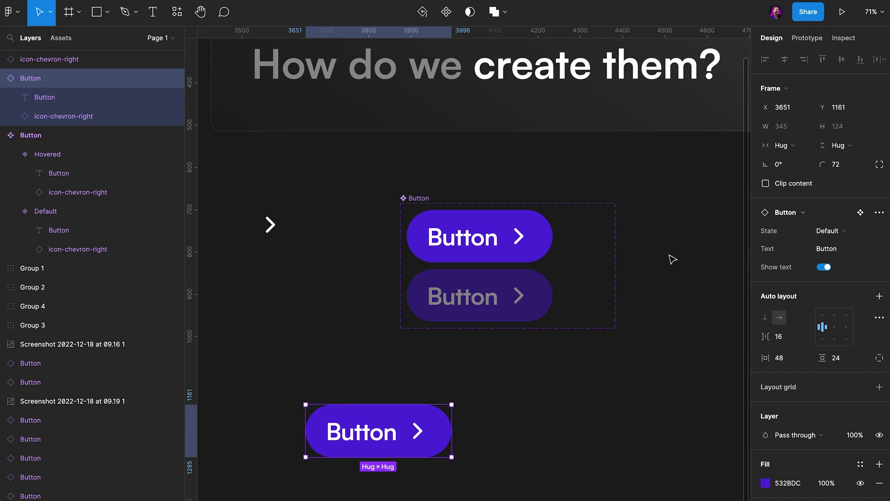
double_click(524, 244)
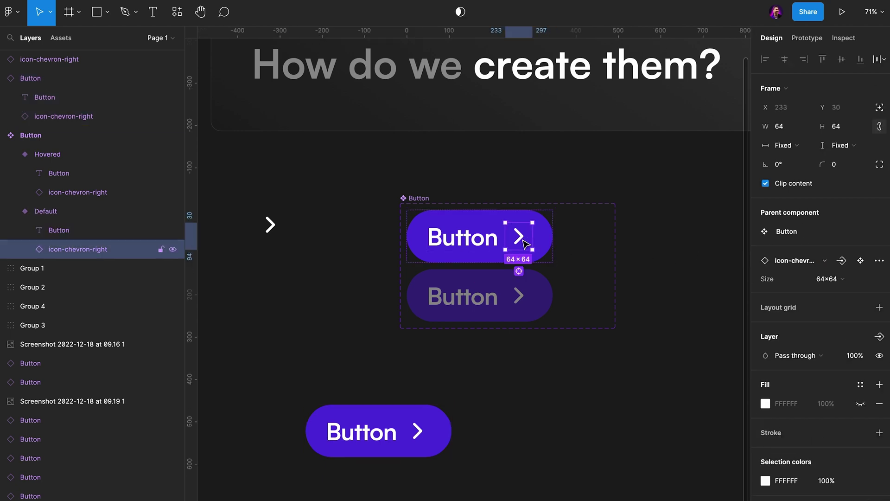
shift+click(528, 302)
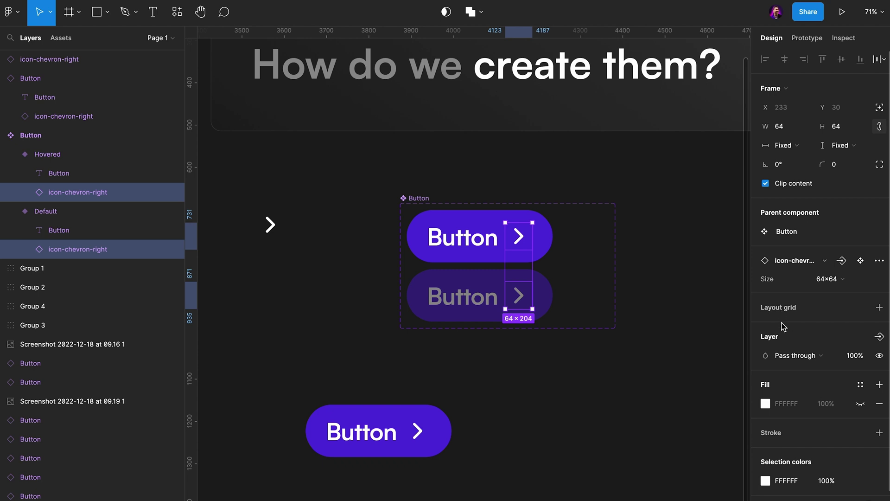
scroll(783, 332, down, 1)
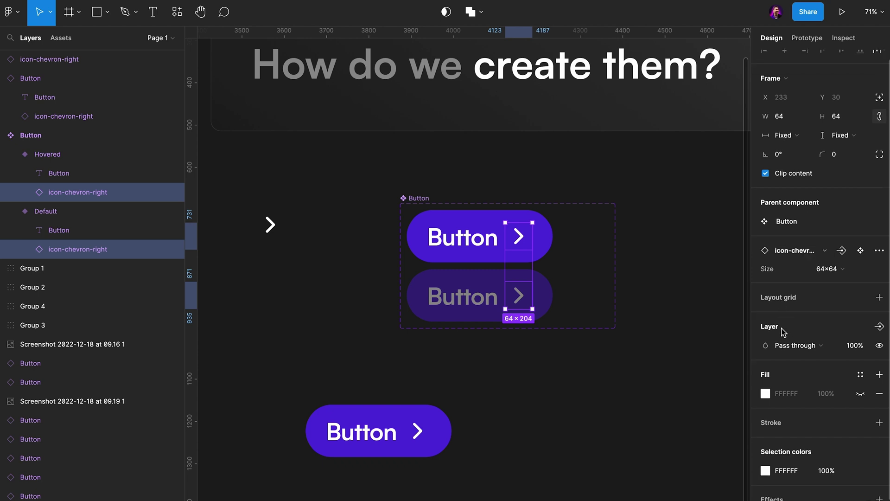
click(880, 327)
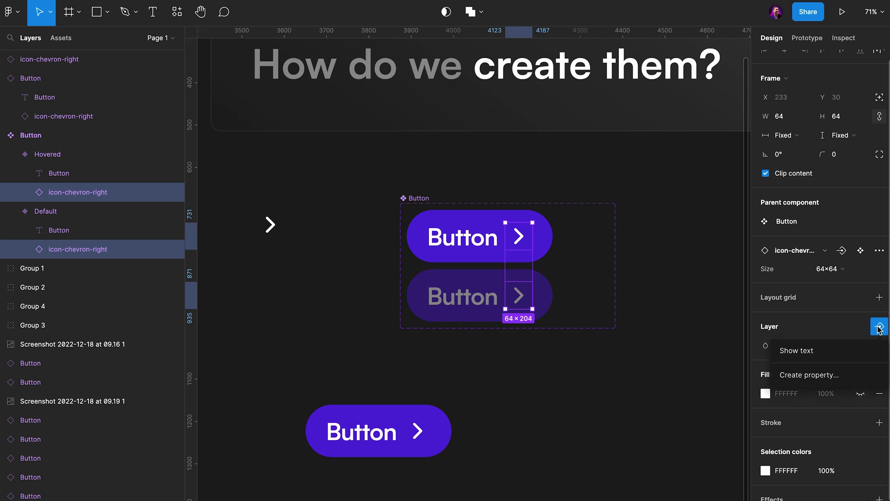
click(792, 376)
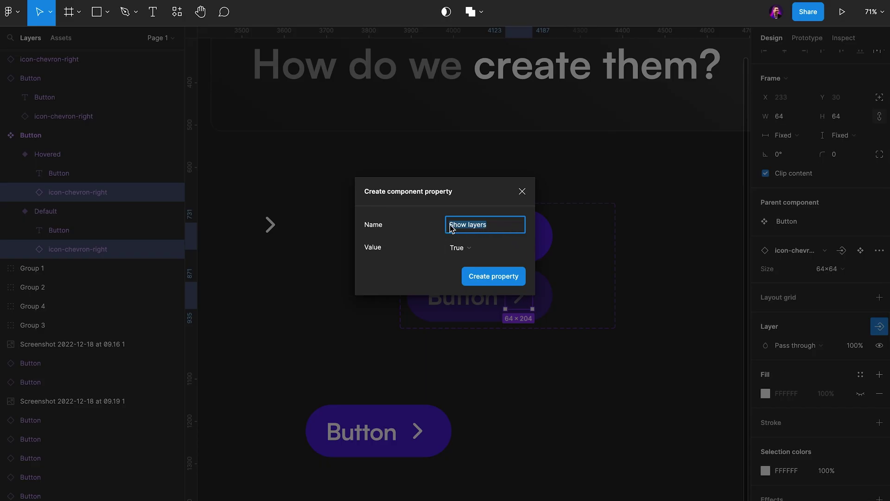
Step: Name the property 'Show icon', set its default value to False, and create it
double_click(478, 226)
text(icon)
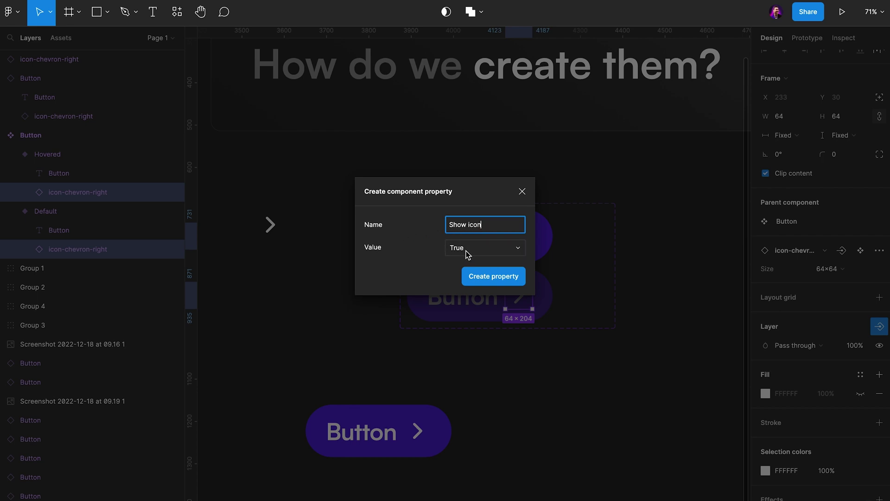
click(466, 249)
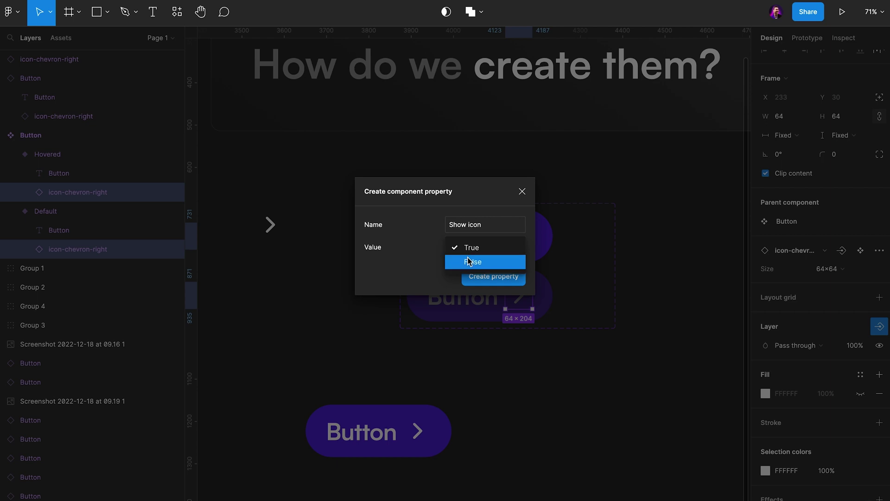
click(469, 262)
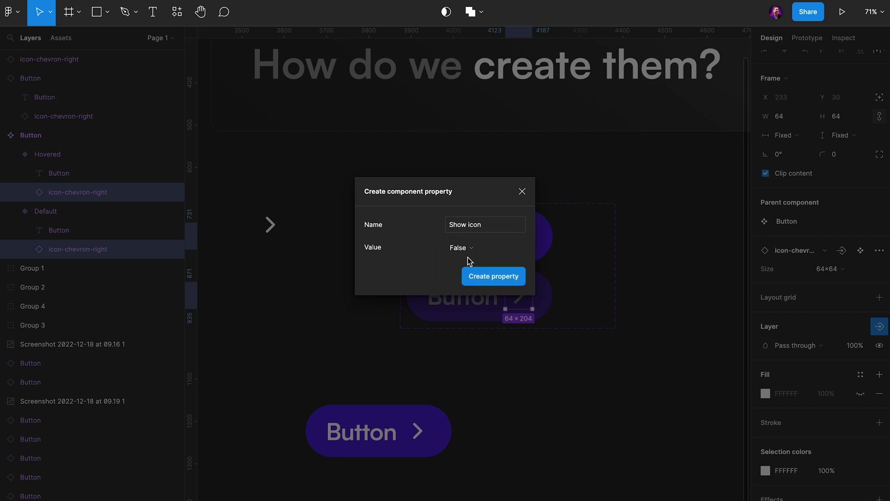
click(492, 277)
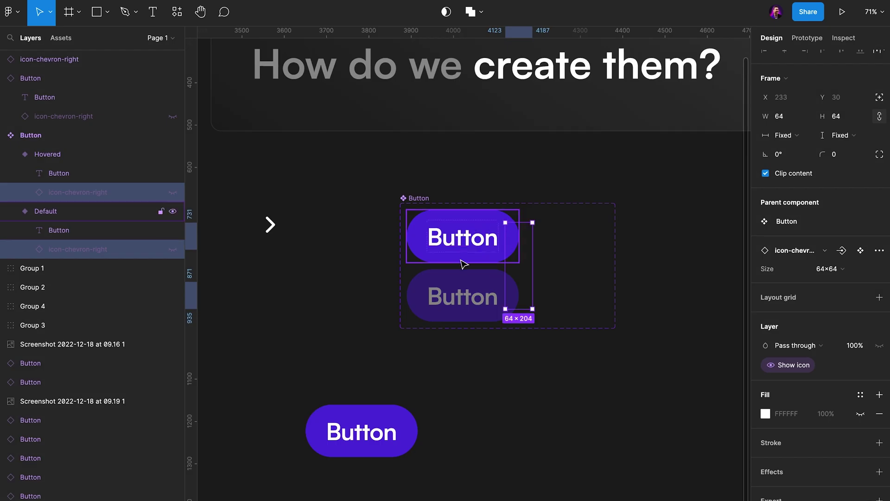
Step: Toggle Show icon on the placed instance to test it, leaving the icon hidden
click(375, 407)
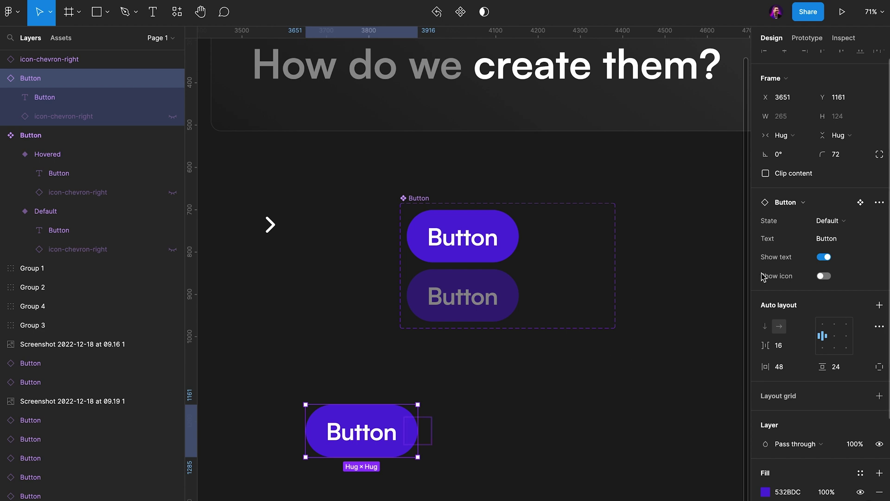
click(824, 277)
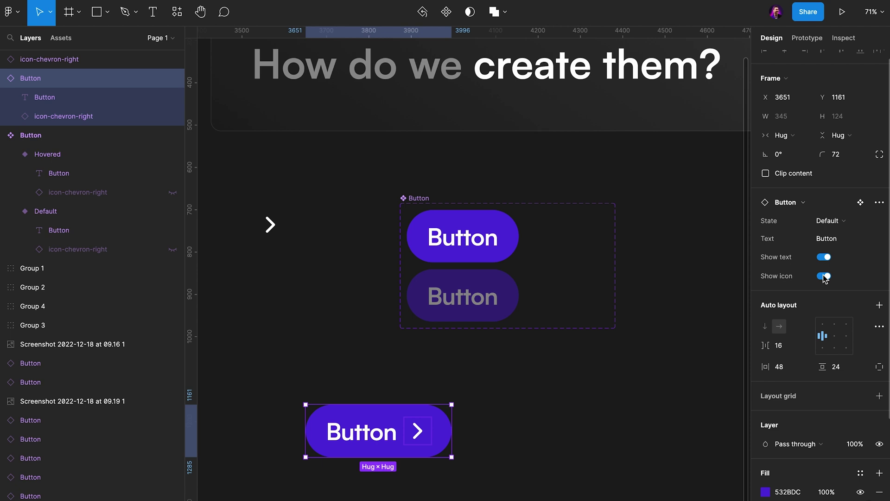
click(825, 277)
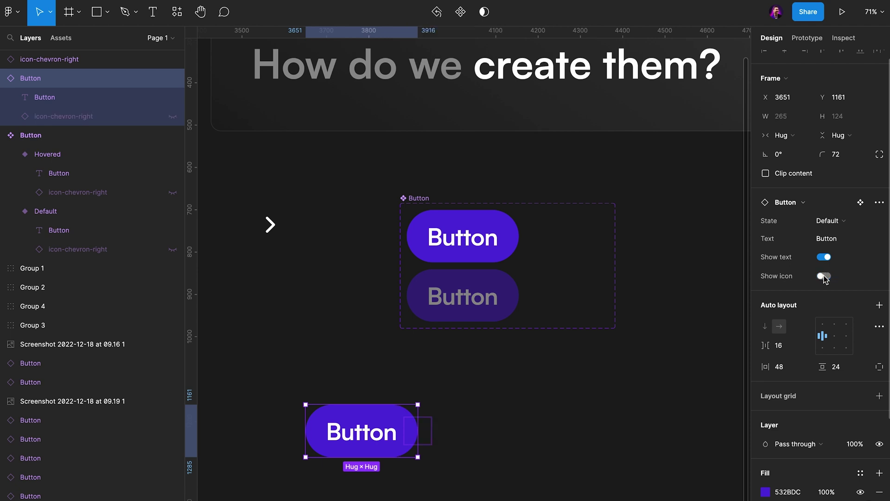
click(648, 276)
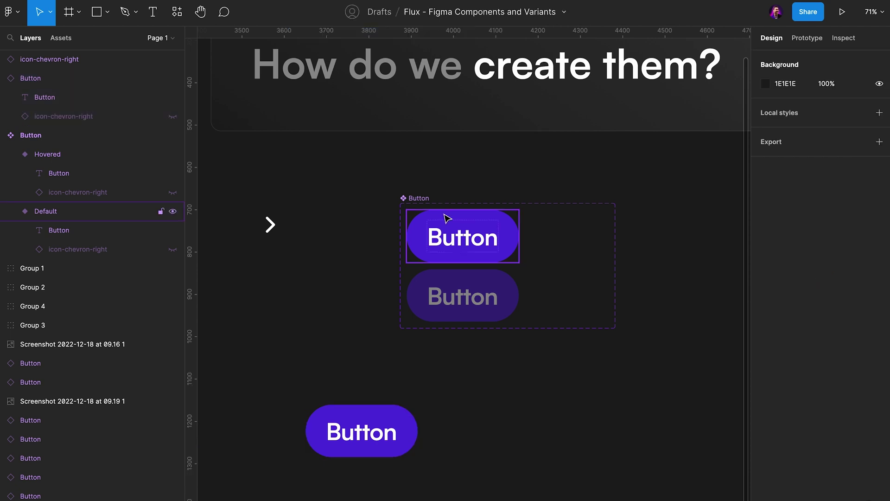
click(447, 221)
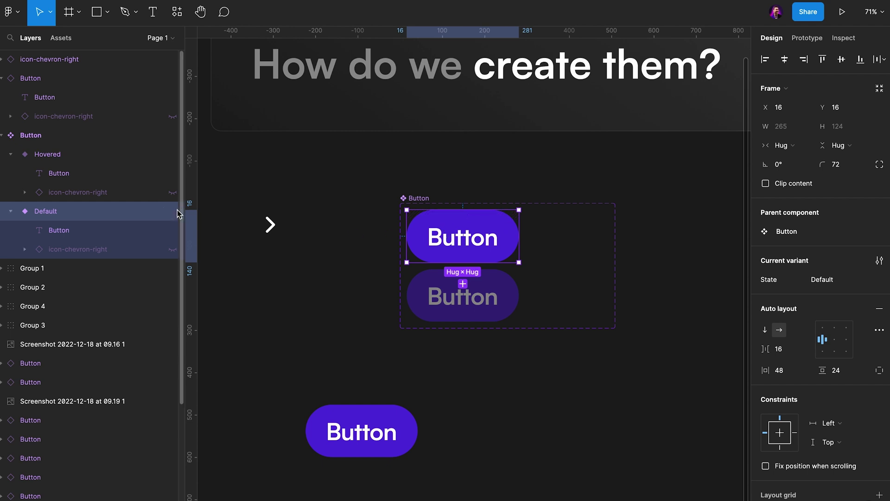
Step: Create an 'Icon' swap property on both chevrons, defaulting to icon-maximize, with chevron-right and maximize preferred
click(120, 197)
shift+click(118, 247)
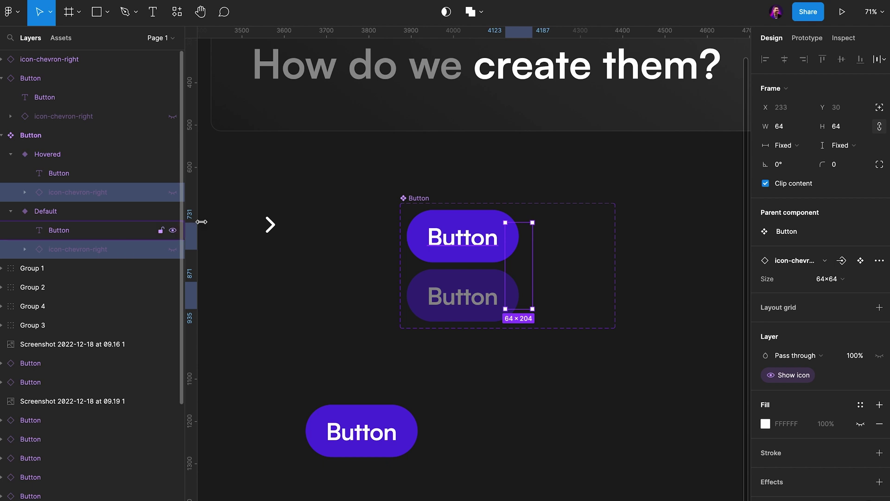
click(841, 262)
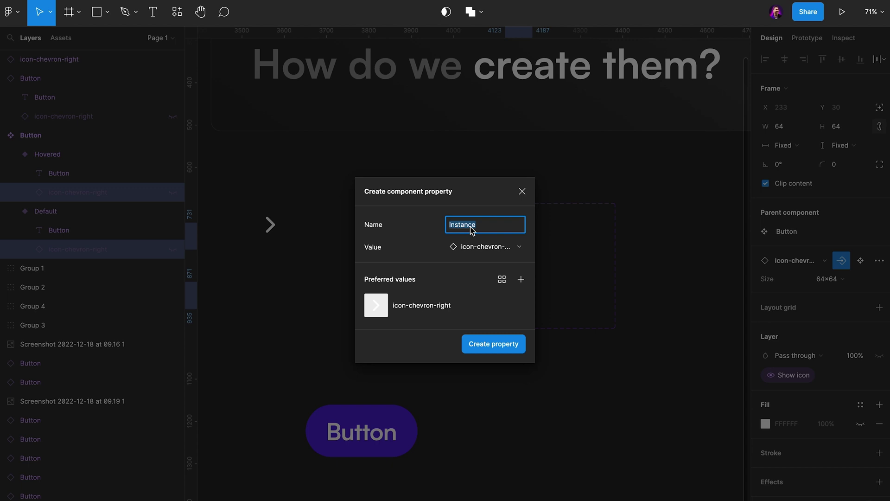
key(BackSpace)
click(488, 247)
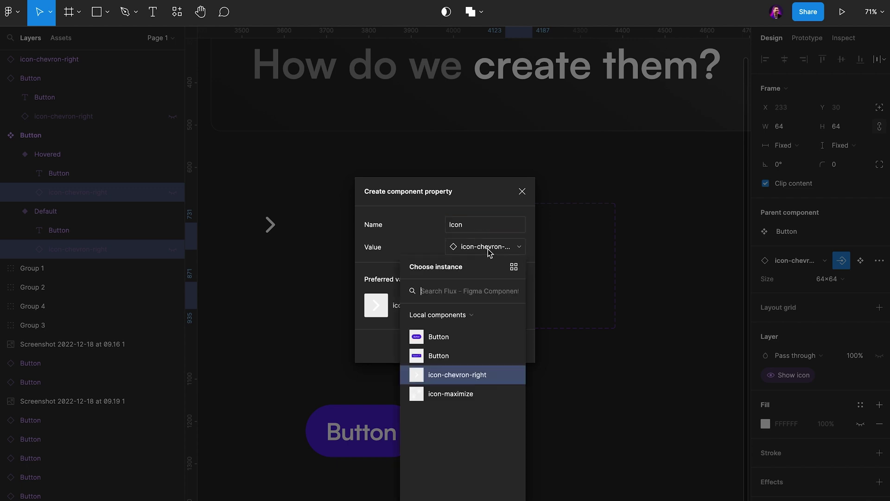
click(458, 378)
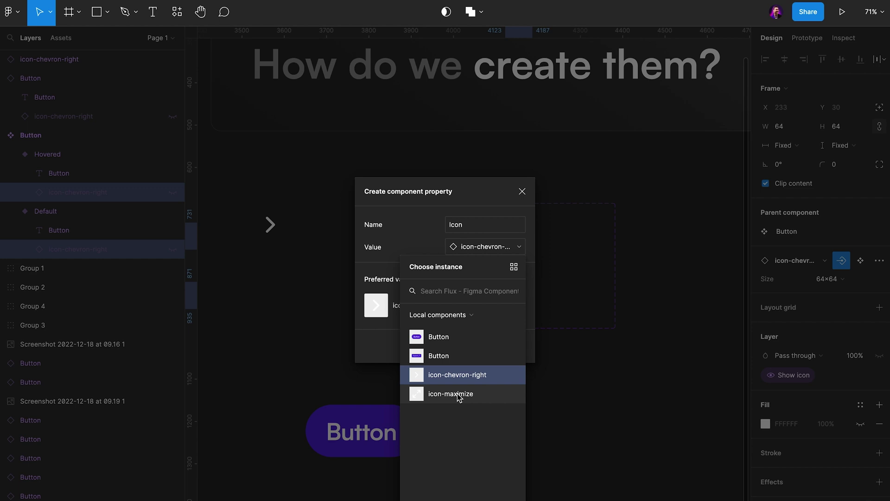
click(458, 394)
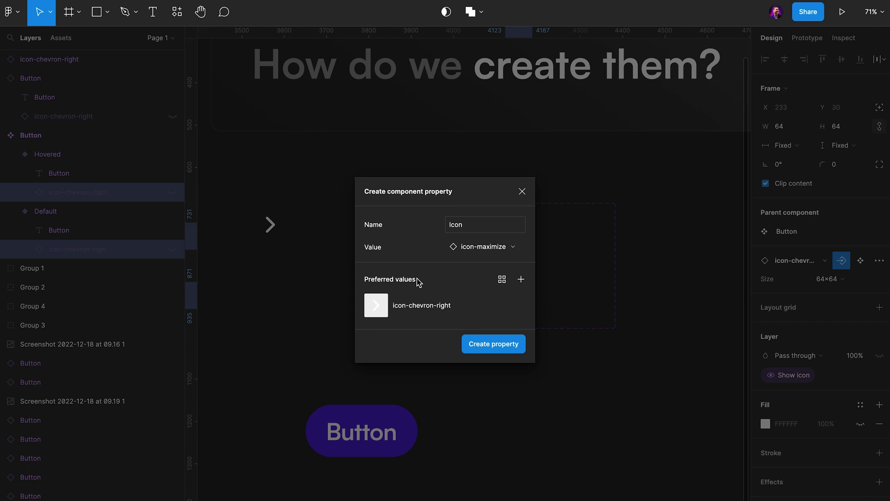
click(520, 279)
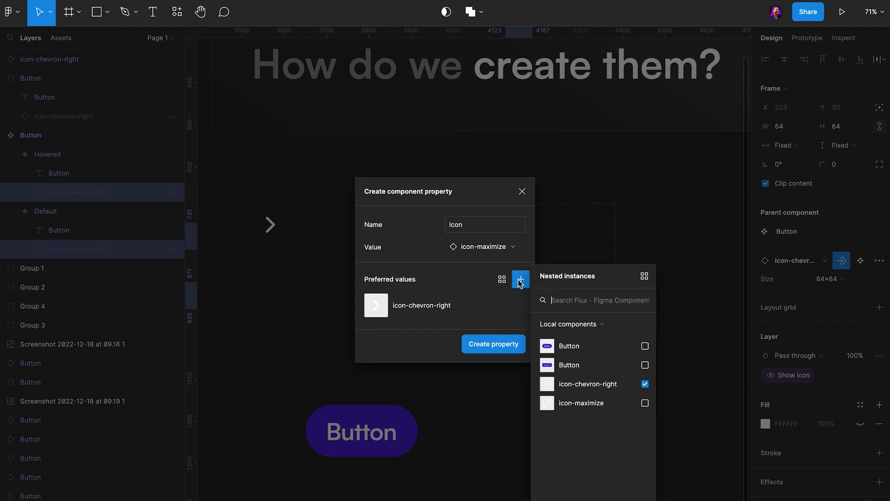
click(645, 403)
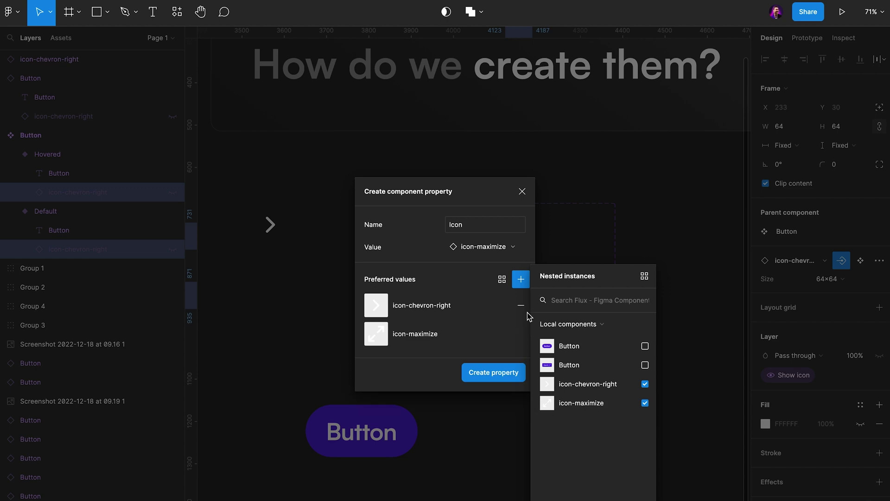
click(479, 283)
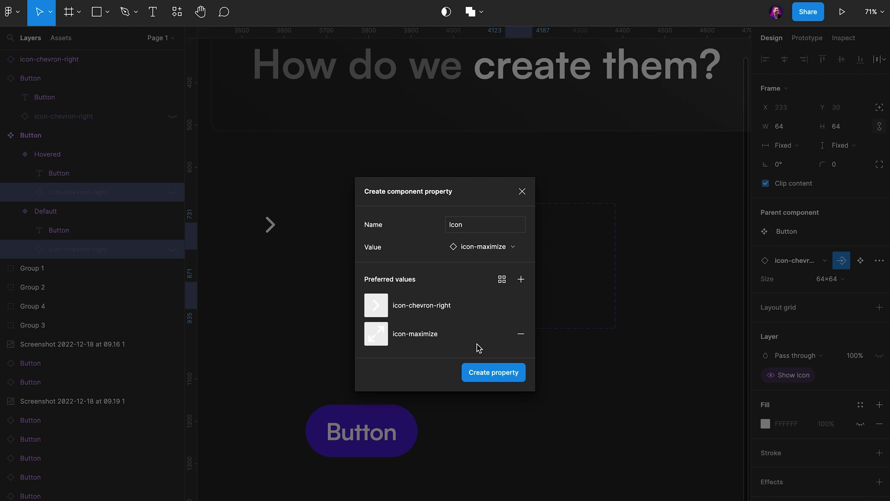
click(491, 372)
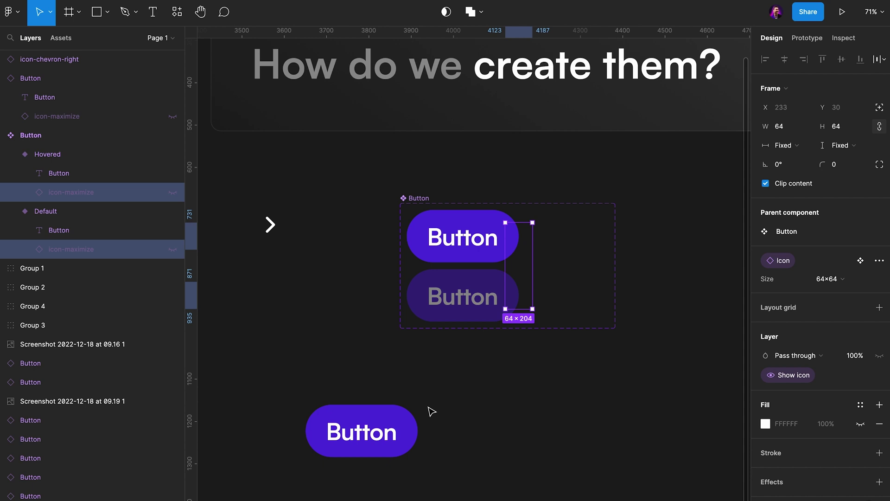
Step: Turn on Show icon for the placed instance and swap its icon to chevron-right, then icon-maximize
click(388, 409)
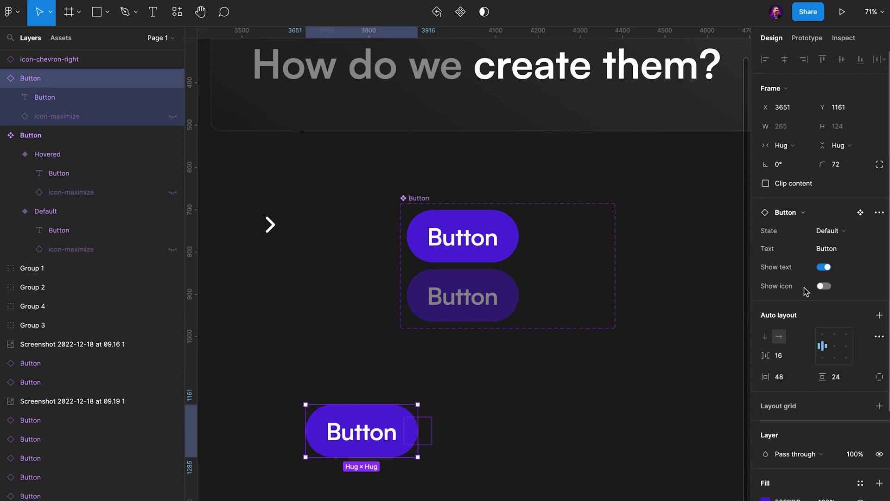
click(824, 286)
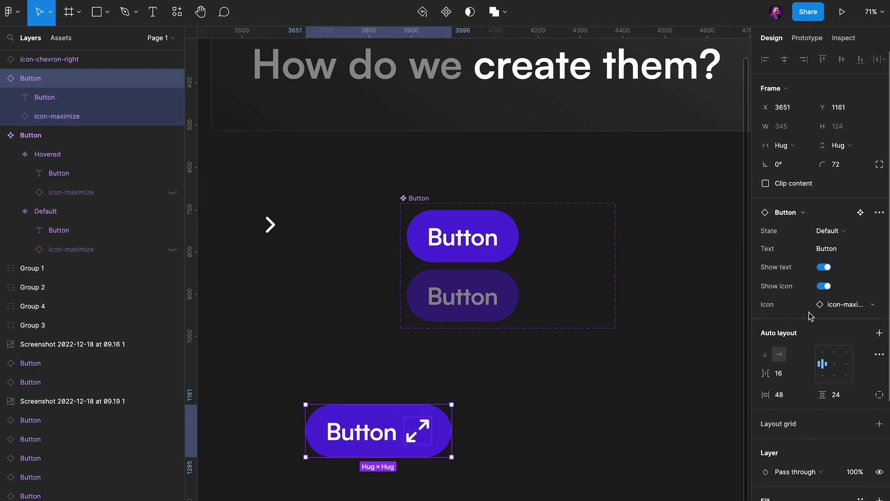
click(846, 306)
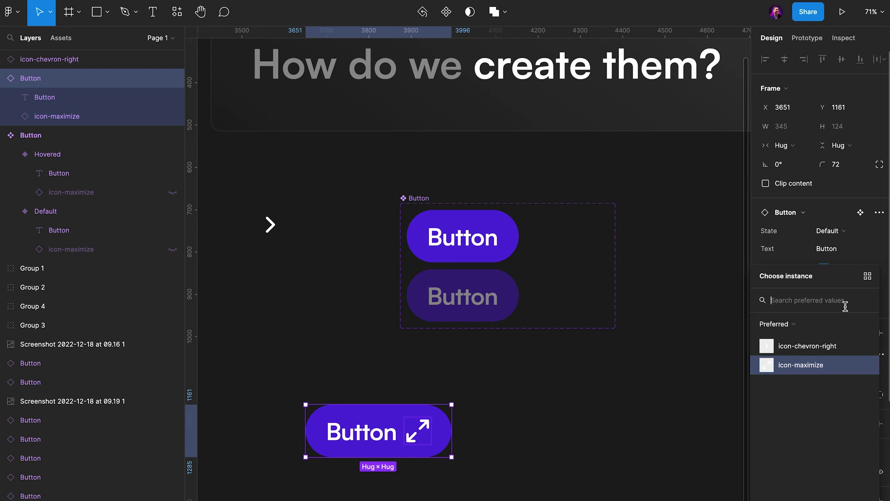
click(829, 347)
click(843, 310)
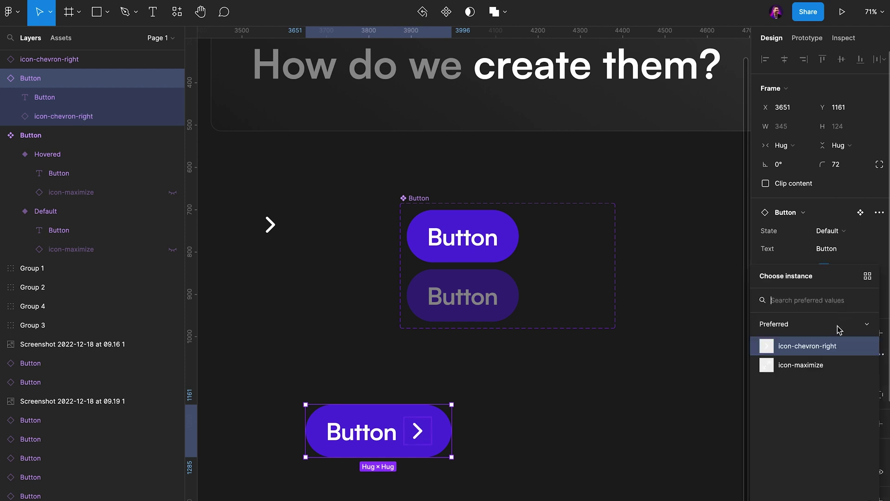
click(827, 366)
click(674, 364)
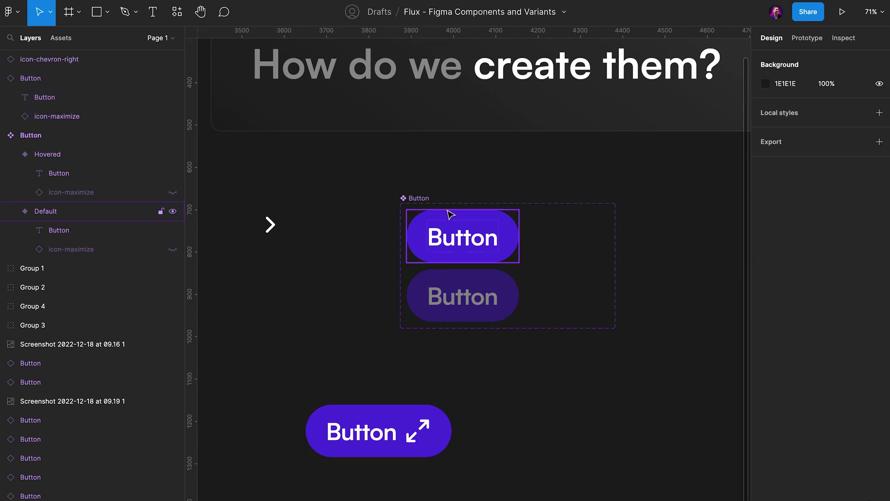
click(432, 204)
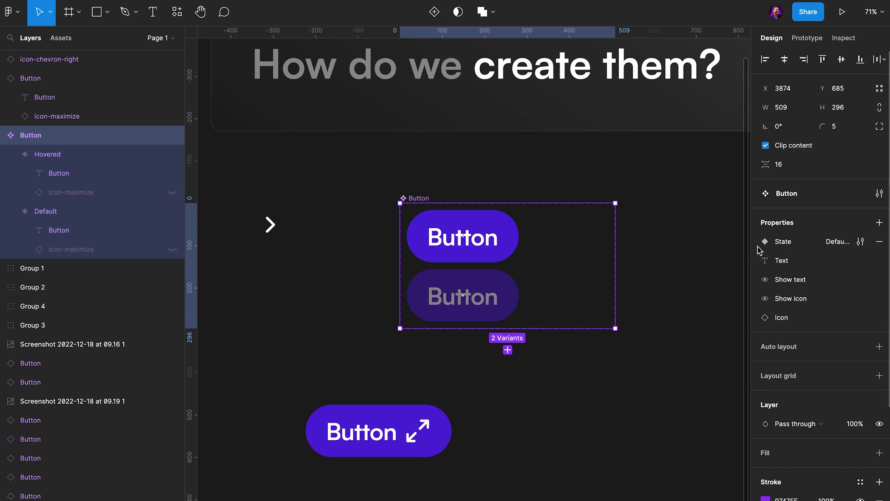
Step: Drag the Show text property row above Text in the Button component's properties list
drag(753, 280, 759, 258)
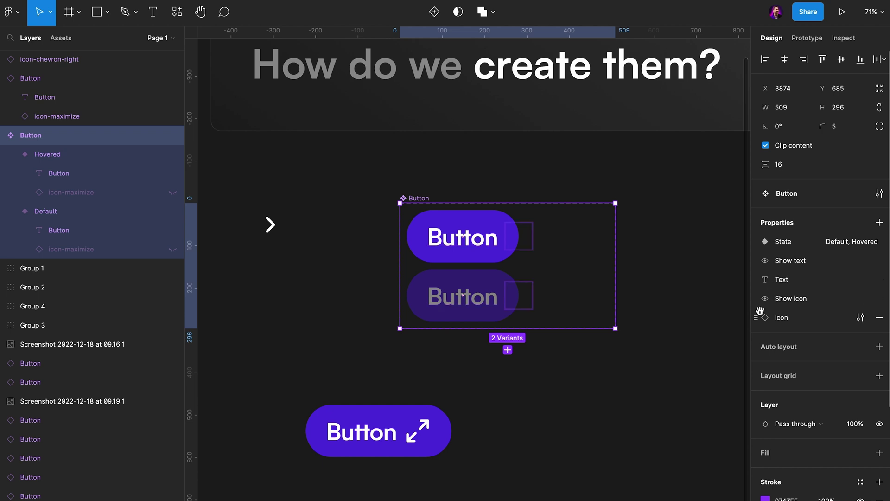
click(709, 303)
scroll(709, 304, down, 3)
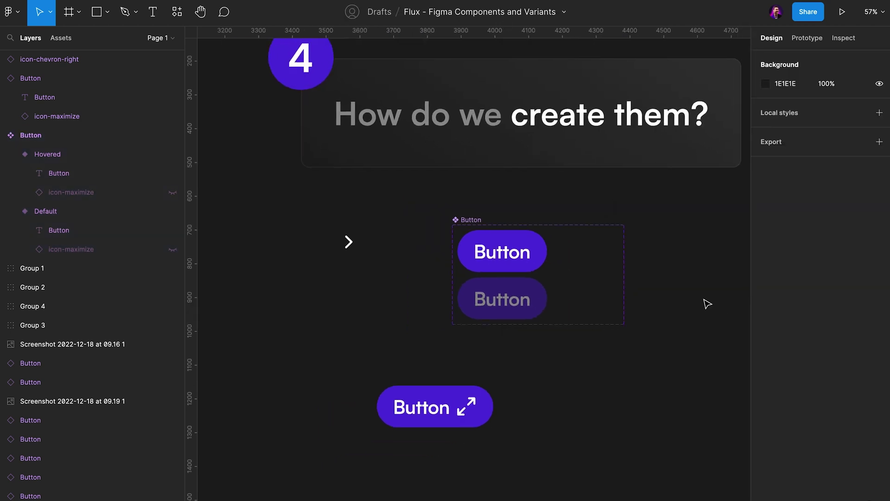
scroll(707, 304, left, 1)
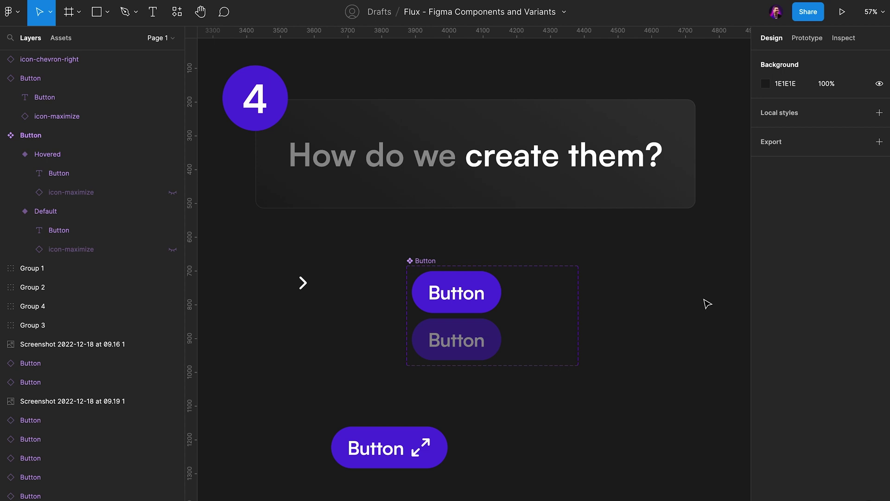